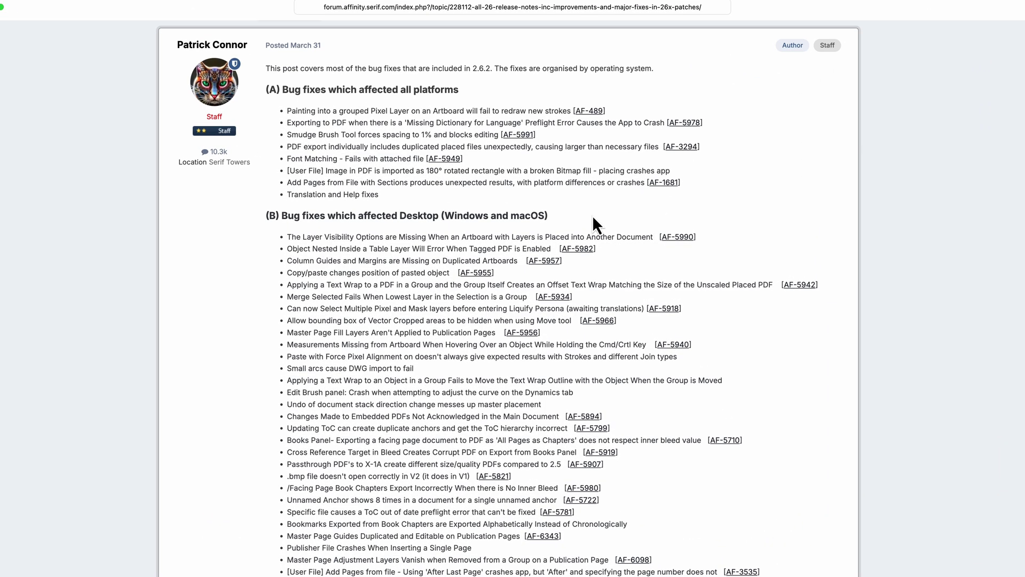
- Scroll the 2.6.2 release-notes post through sections B, C and D to the end
{"action": "scroll", "coordinate": [753, 371], "scroll_direction": "down", "scroll_amount": 5}
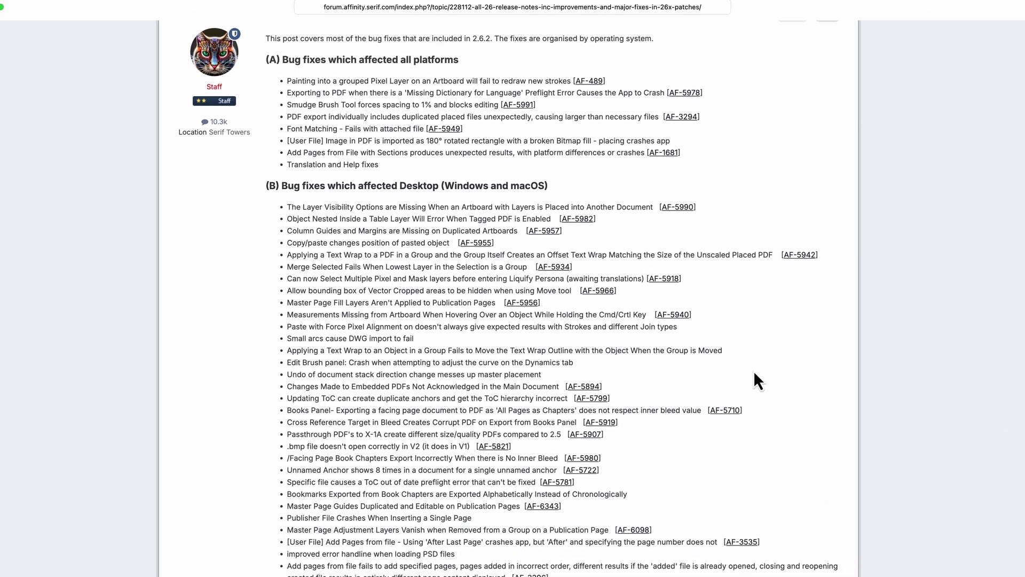
{"action": "scroll", "coordinate": [755, 373], "scroll_direction": "down", "scroll_amount": 5}
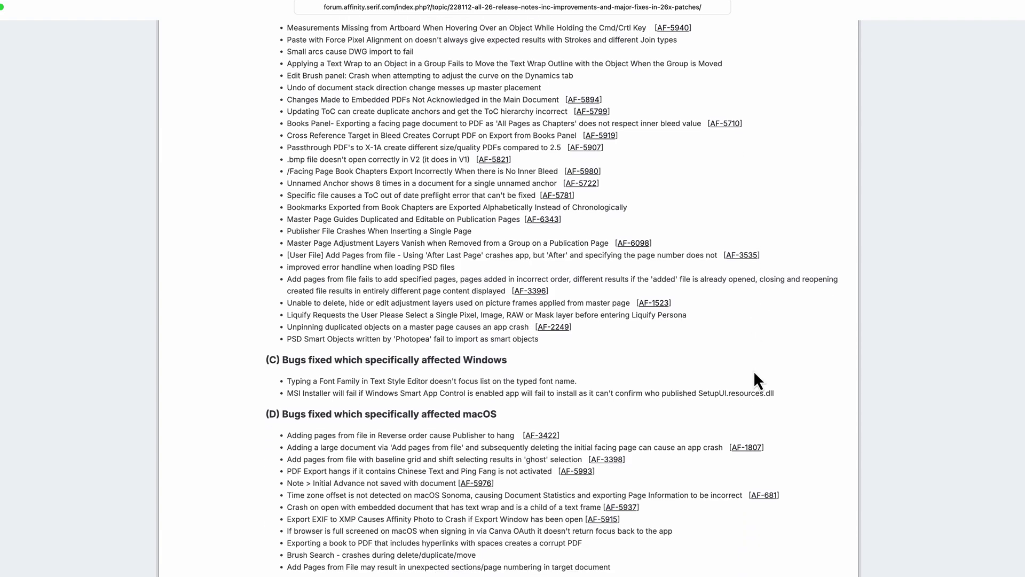
{"action": "scroll", "coordinate": [754, 370], "scroll_direction": "down", "scroll_amount": 8}
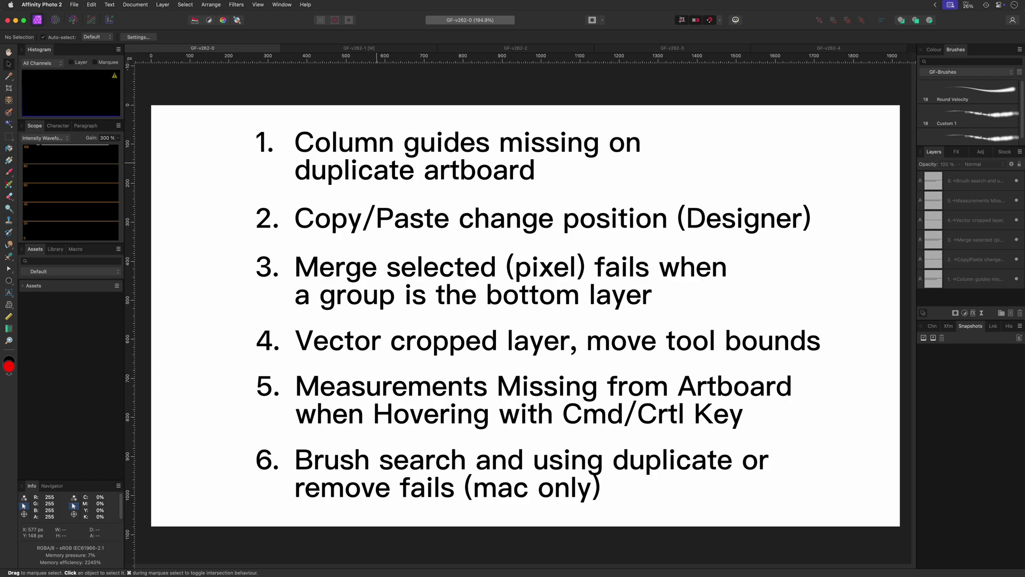
- In GF-v262-1, open View > Guides and adjust the Columns slider to 3 column guides
{"action": "left_click", "coordinate": [358, 48]}
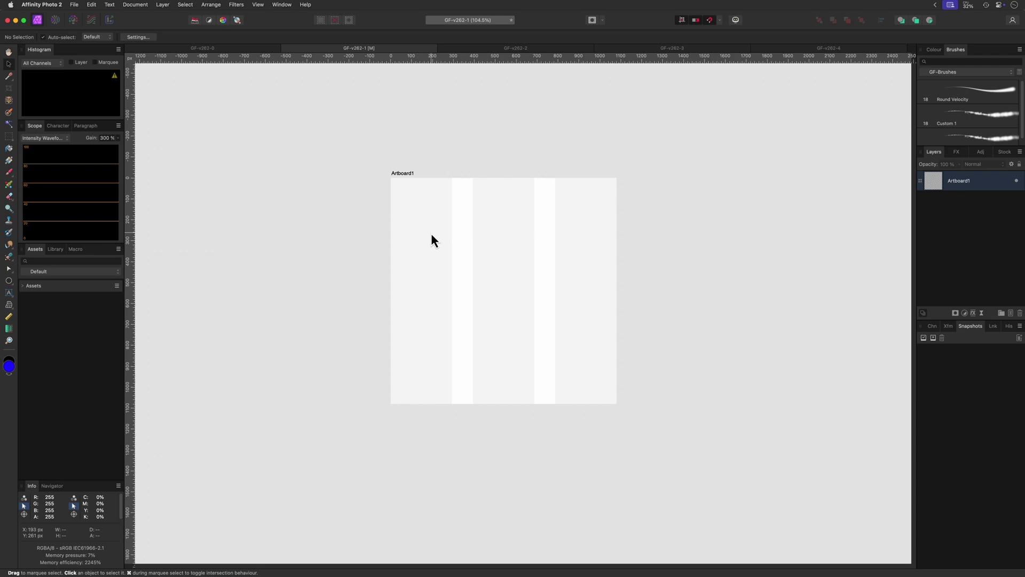
{"action": "left_click", "coordinate": [257, 5]}
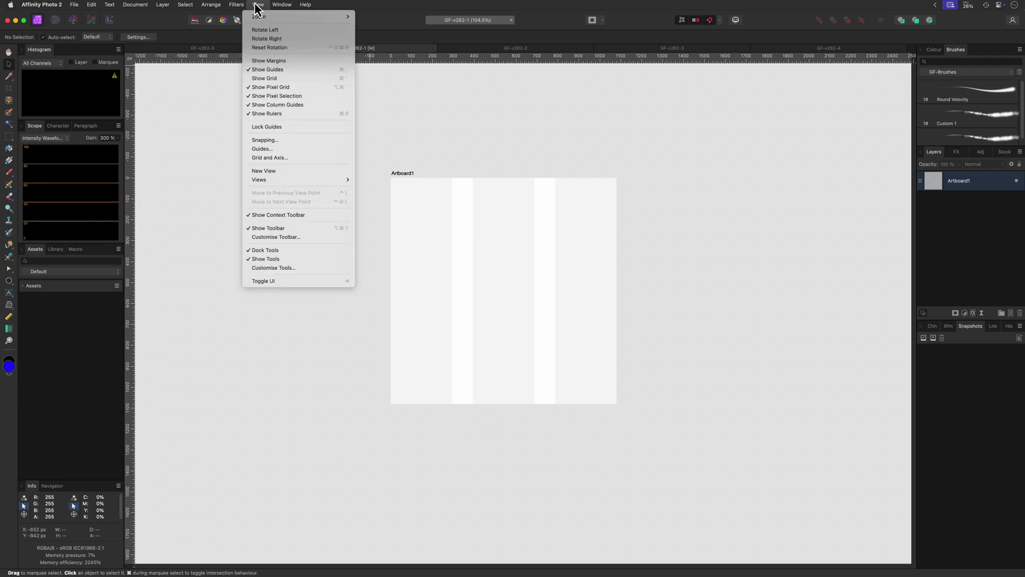
{"action": "left_click", "coordinate": [268, 148]}
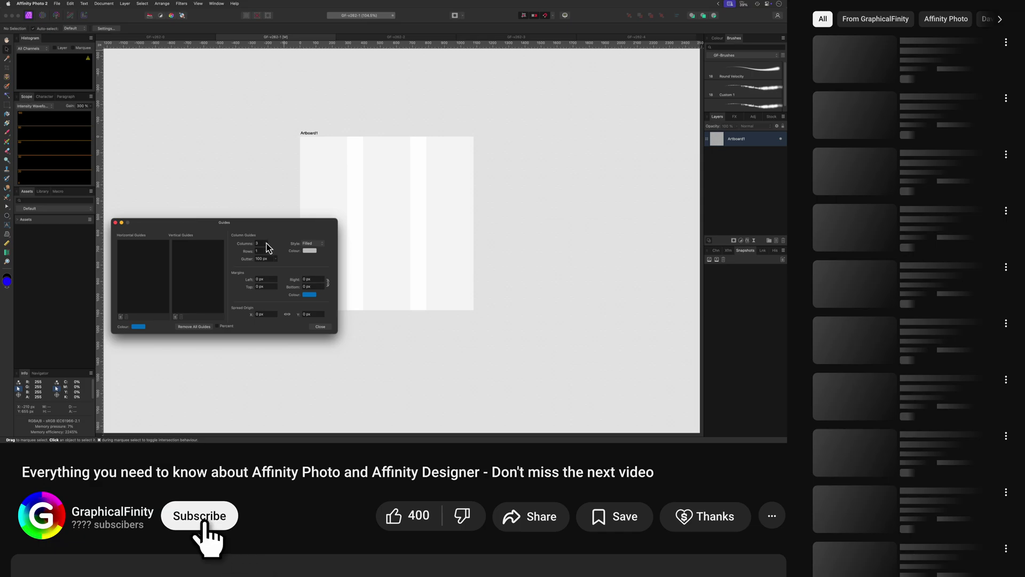
{"action": "left_click", "coordinate": [345, 327]}
{"action": "left_click_drag", "start_coordinate": [265, 253], "coordinate": [266, 253]}
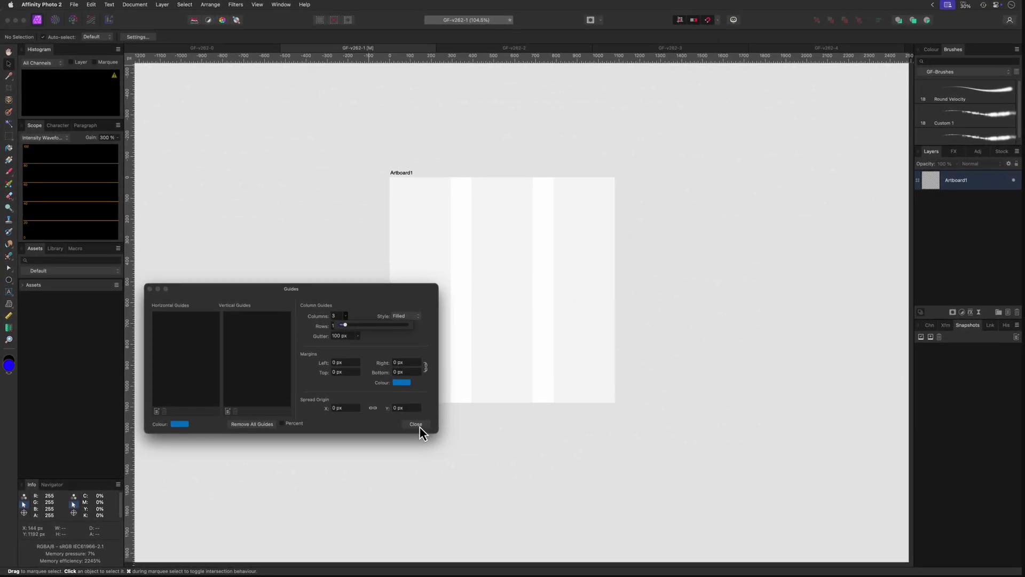
- Close the guide settings, duplicate Artboard1 with Cmd+J and place the copy to its right
{"action": "left_click", "coordinate": [418, 425]}
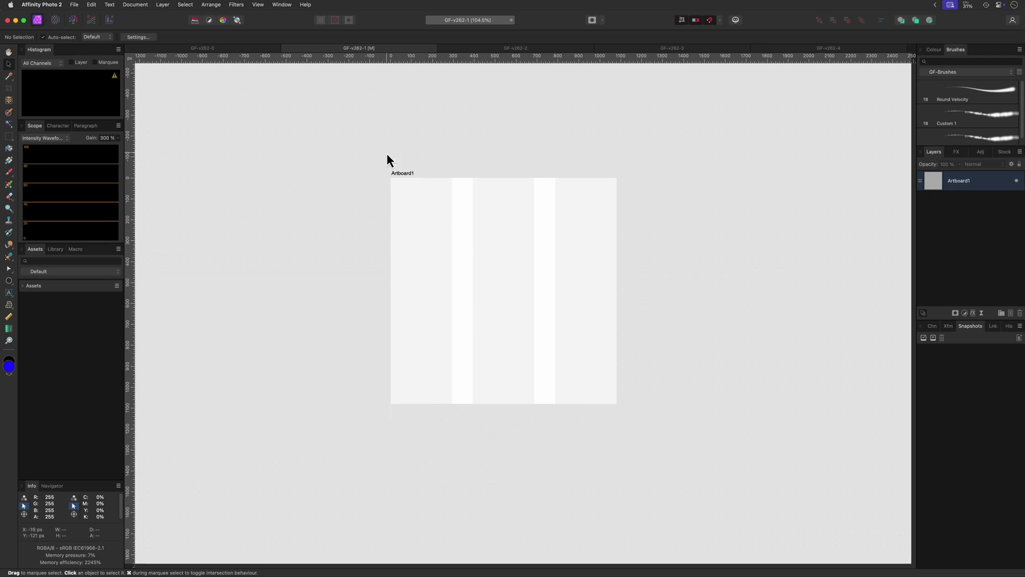
{"action": "left_click", "coordinate": [400, 174]}
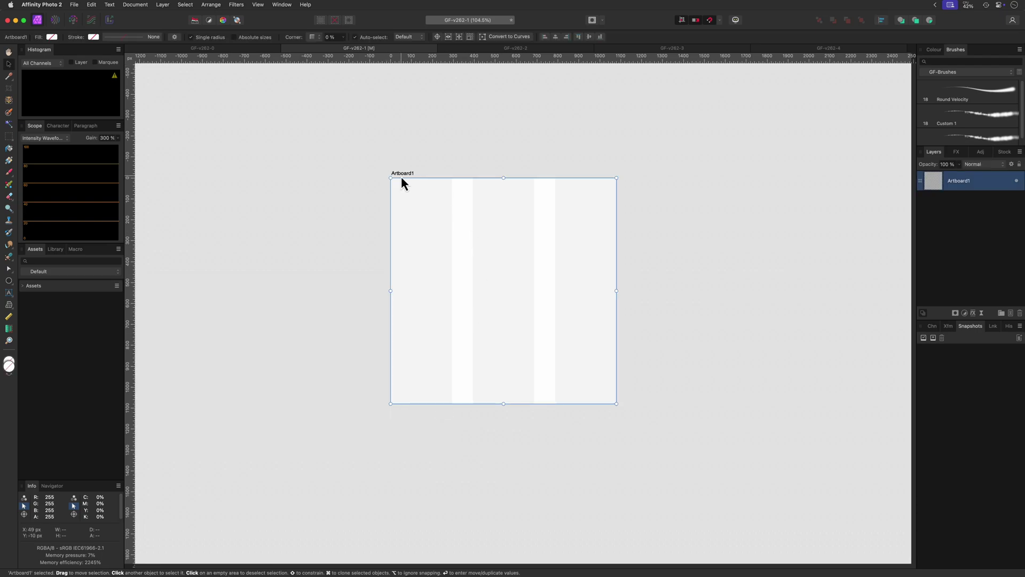
{"action": "key", "text": "super+j"}
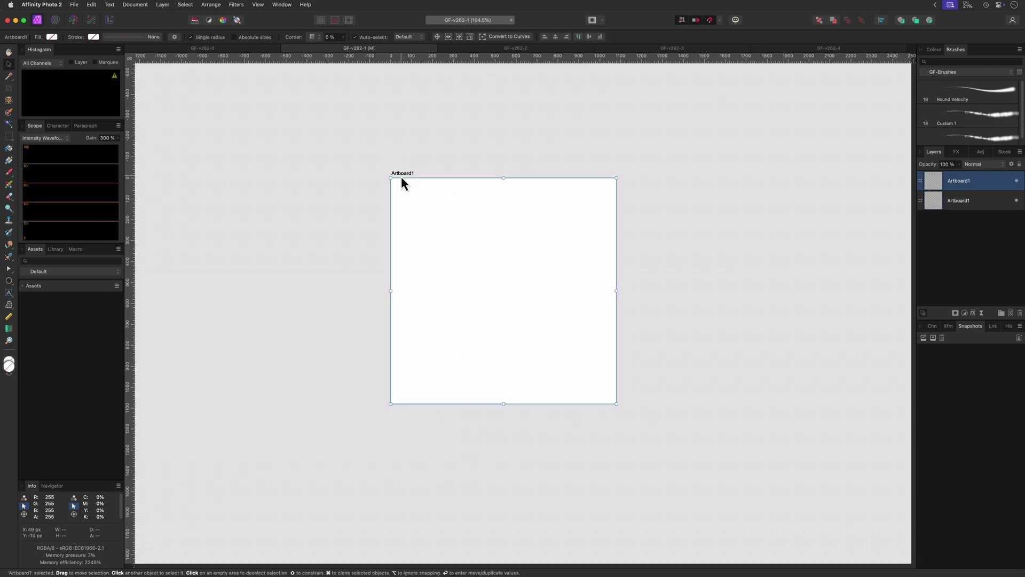
{"action": "left_click_drag", "start_coordinate": [401, 178], "coordinate": [646, 194]}
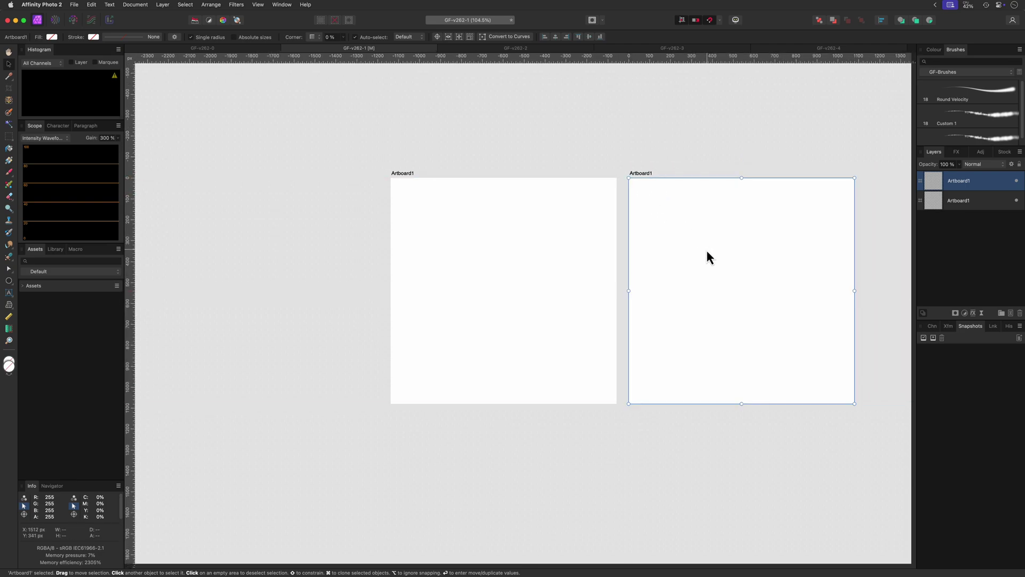
- Compare the original and copied artboards, showing the copy has no column guides
{"action": "left_click", "coordinate": [508, 265]}
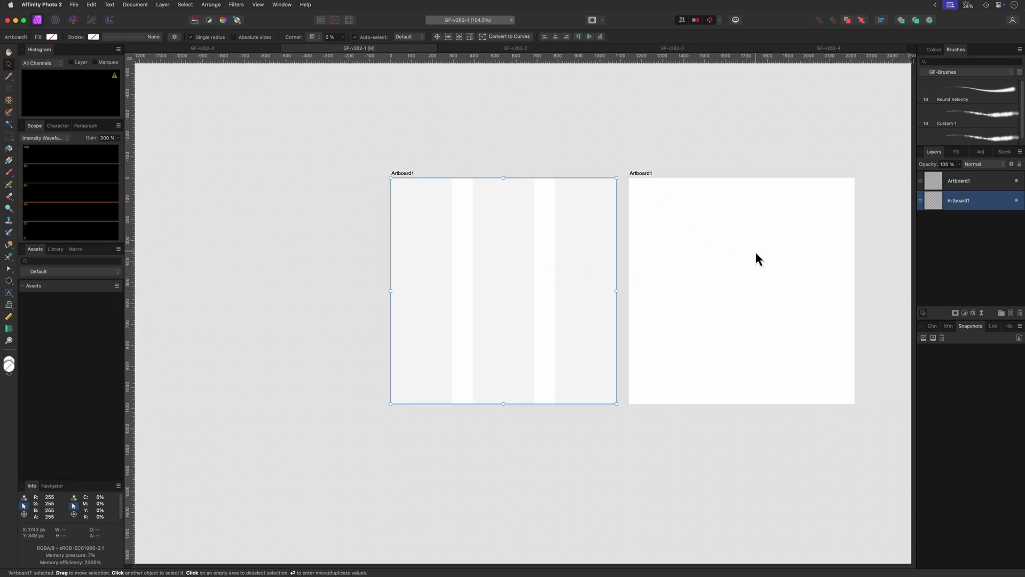
{"action": "left_click", "coordinate": [755, 253]}
{"action": "left_click", "coordinate": [508, 255]}
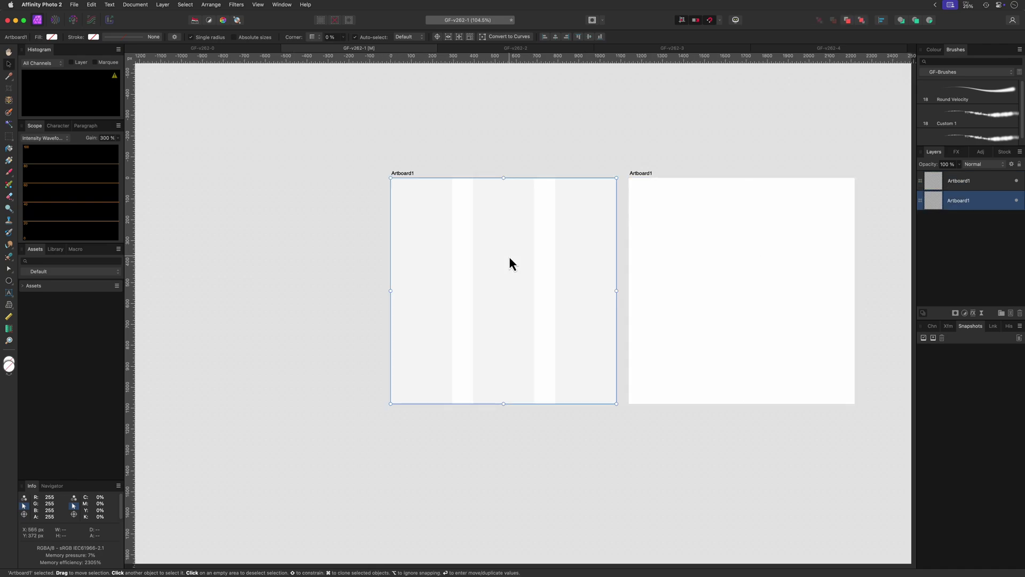
{"action": "left_click", "coordinate": [725, 250]}
{"action": "left_click", "coordinate": [537, 253]}
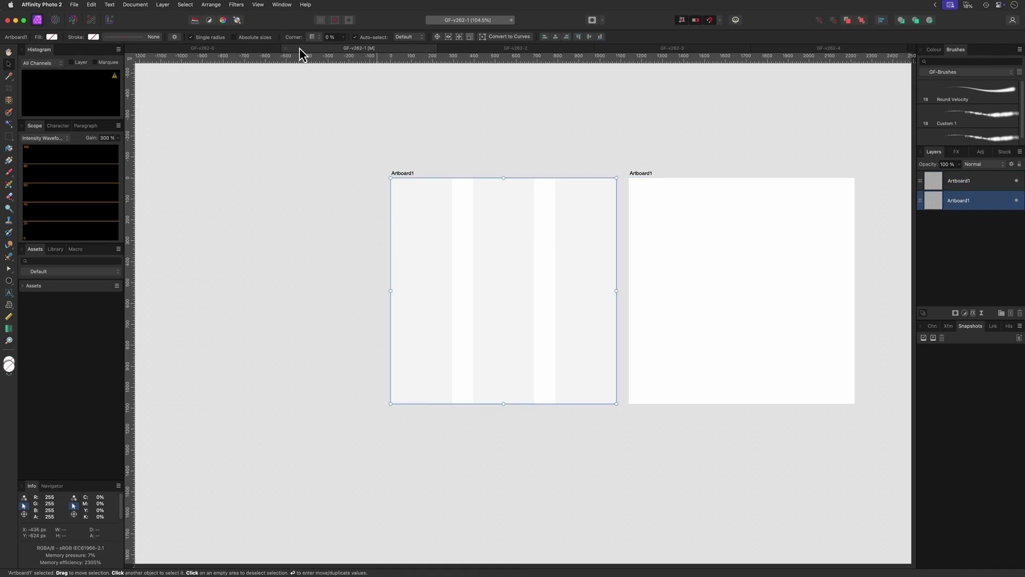
- Check the bug list, then bring up the GF-v262-2 rectangles document with nothing selected
{"action": "left_click", "coordinate": [260, 52]}
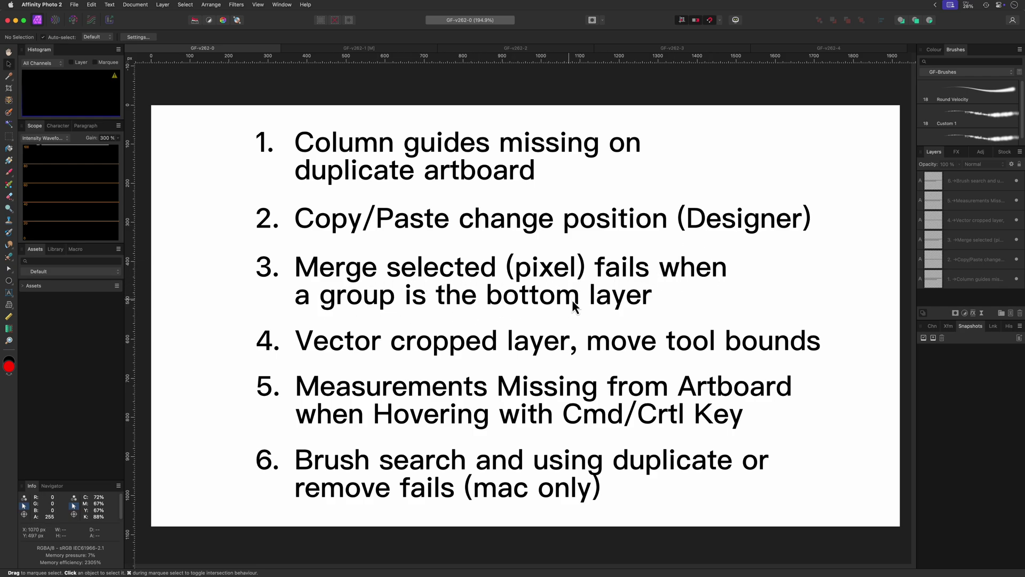
{"action": "left_click", "coordinate": [515, 49]}
{"action": "left_click", "coordinate": [715, 259]}
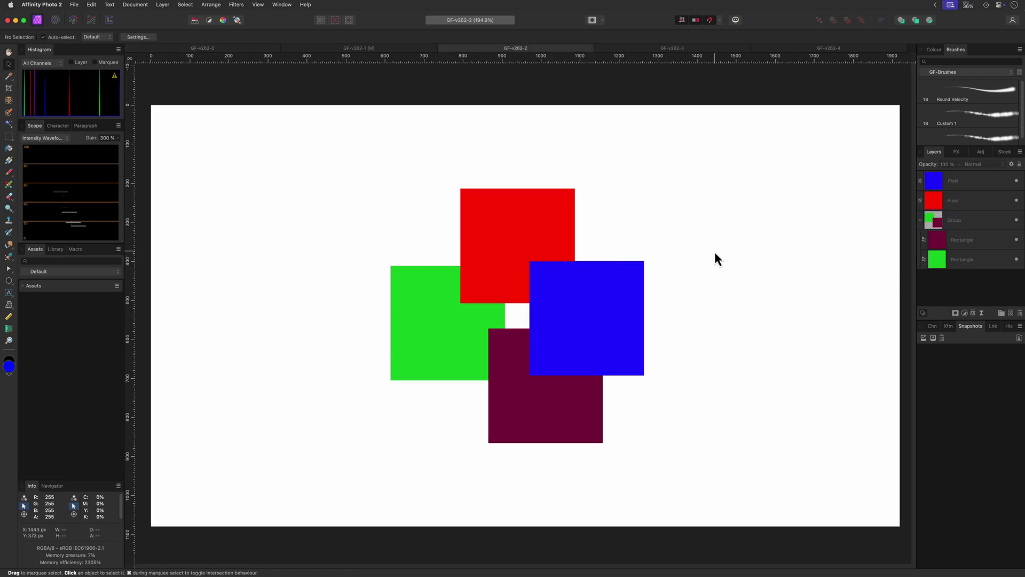
- Select both Pixel layers and the Group, review the layer menu, then deselect without merging
{"action": "left_click", "coordinate": [961, 181]}
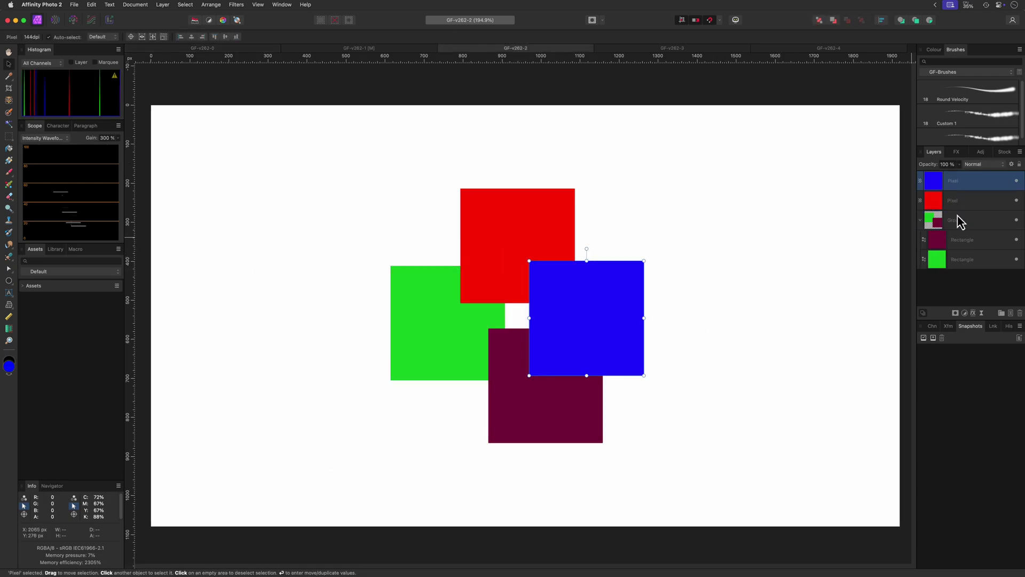
{"action": "left_click", "coordinate": [957, 219], "text": "shift"}
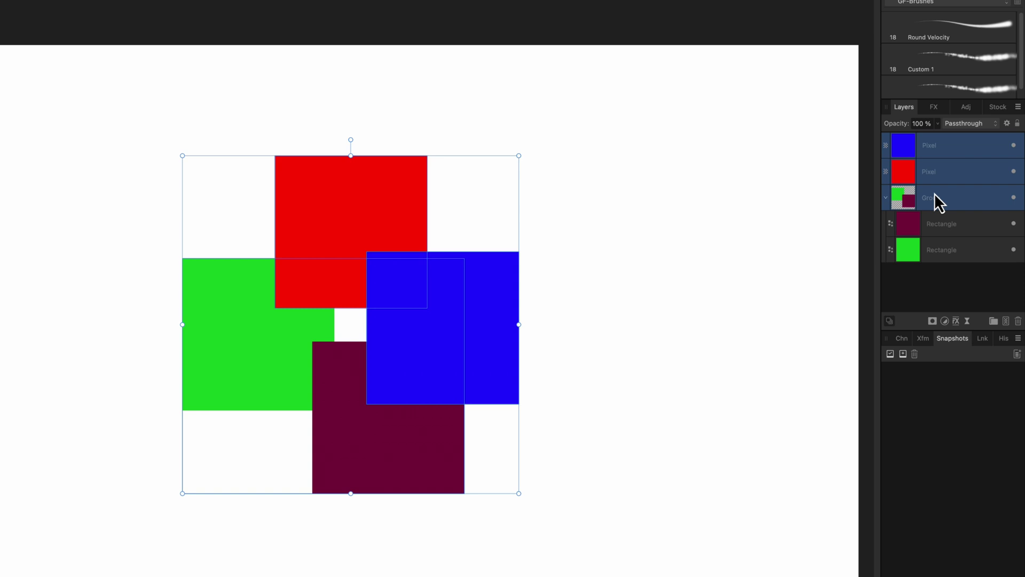
{"action": "right_click", "coordinate": [934, 193]}
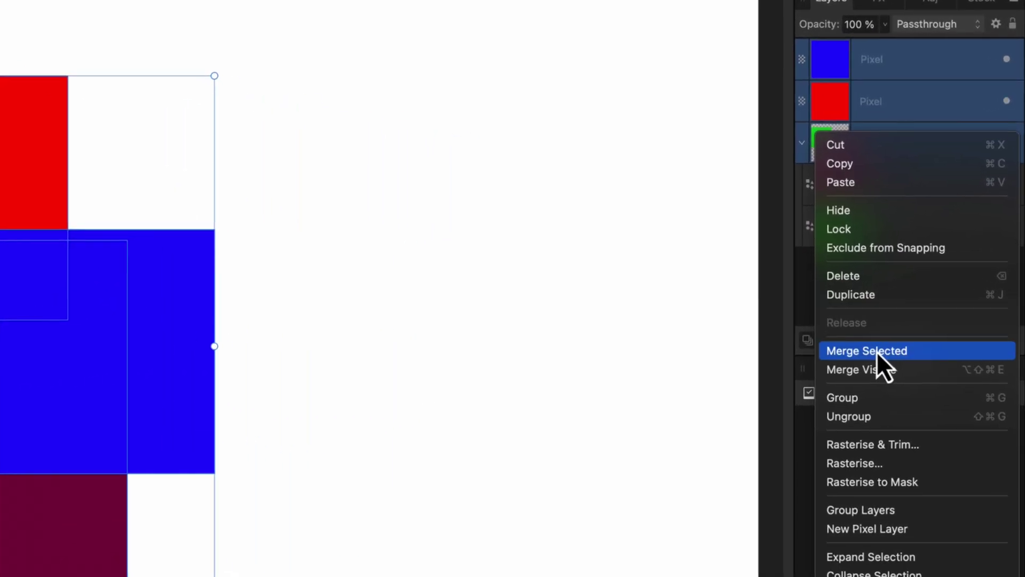
{"action": "key", "text": "Escape"}
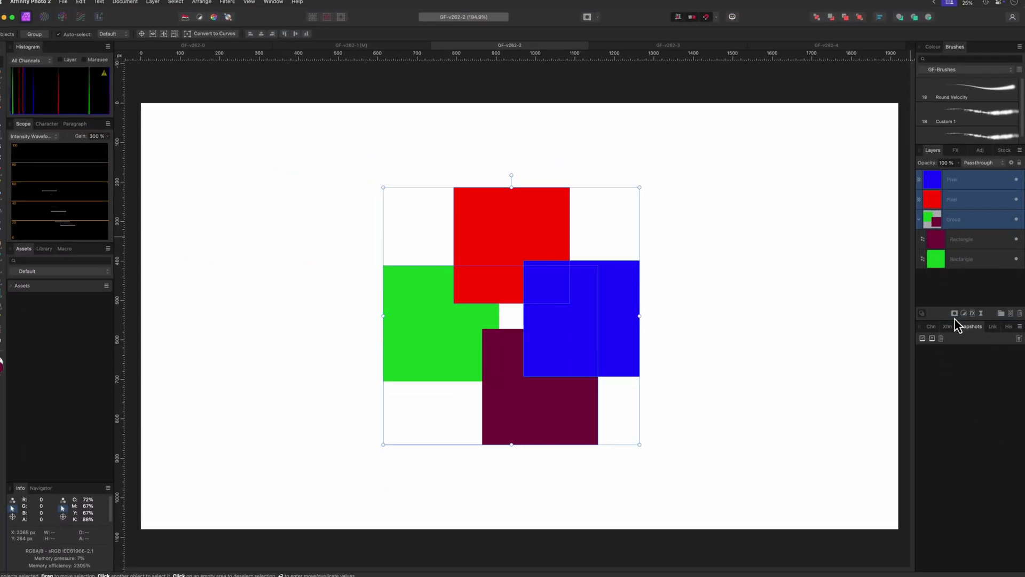
{"action": "left_click", "coordinate": [854, 217]}
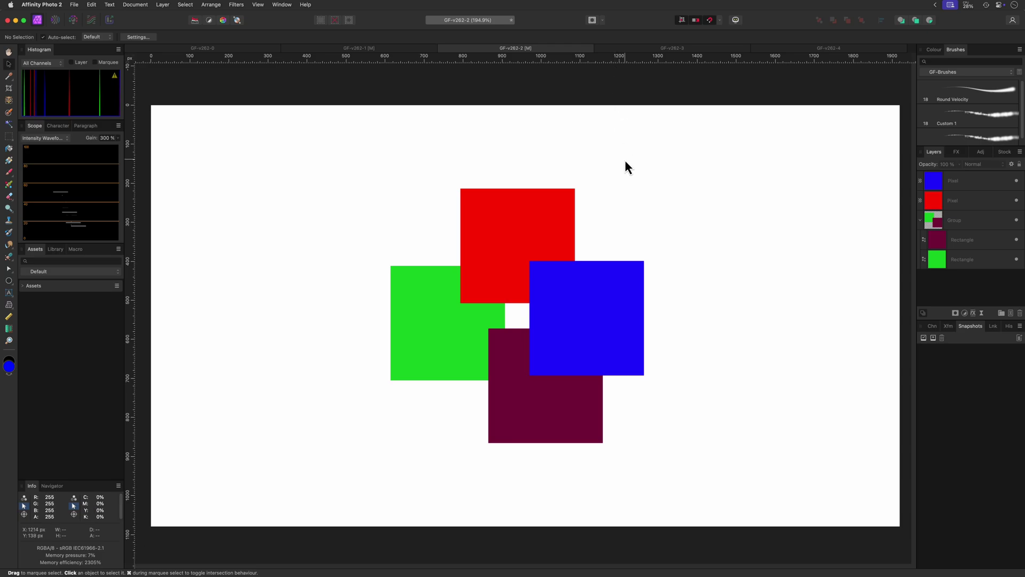
- Bring up the GF-v262-3 surfer document and zoom to fit the artboard
{"action": "left_click", "coordinate": [182, 49]}
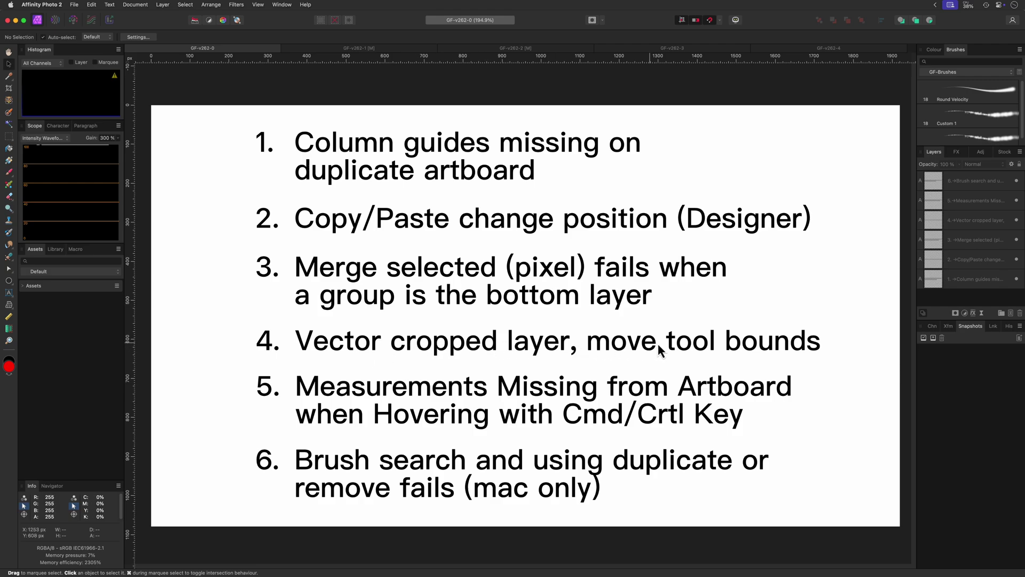
{"action": "left_click", "coordinate": [670, 50]}
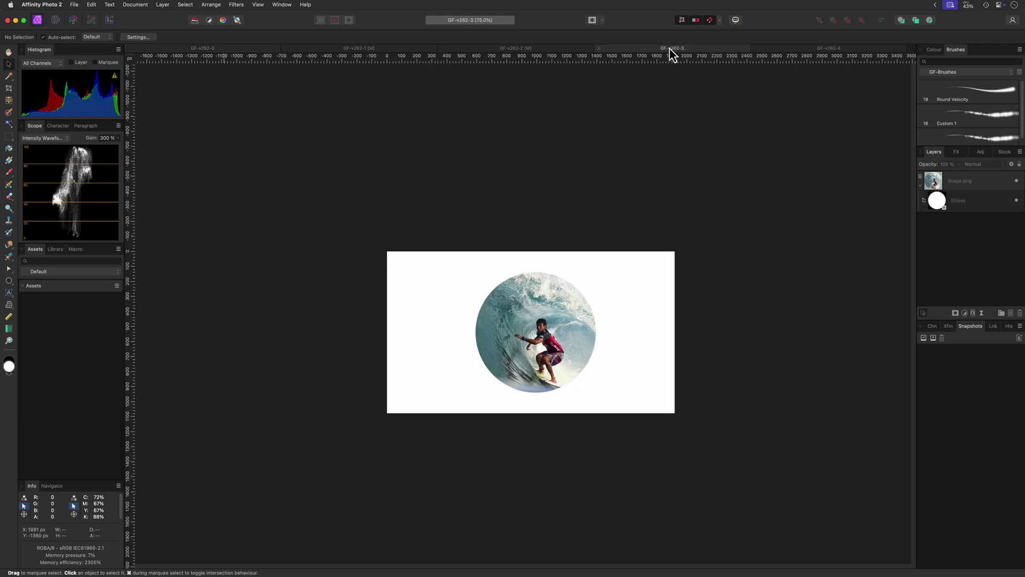
{"action": "key", "text": "super+0"}
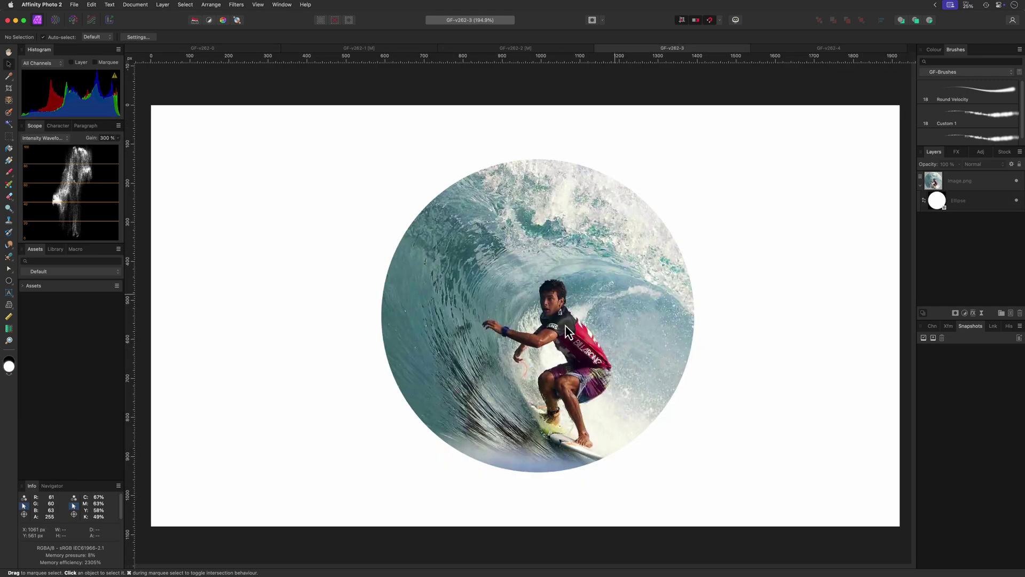
- Toggle the Ellipse mask's visibility, then drag image.png and undo the move
{"action": "left_click", "coordinate": [1016, 200]}
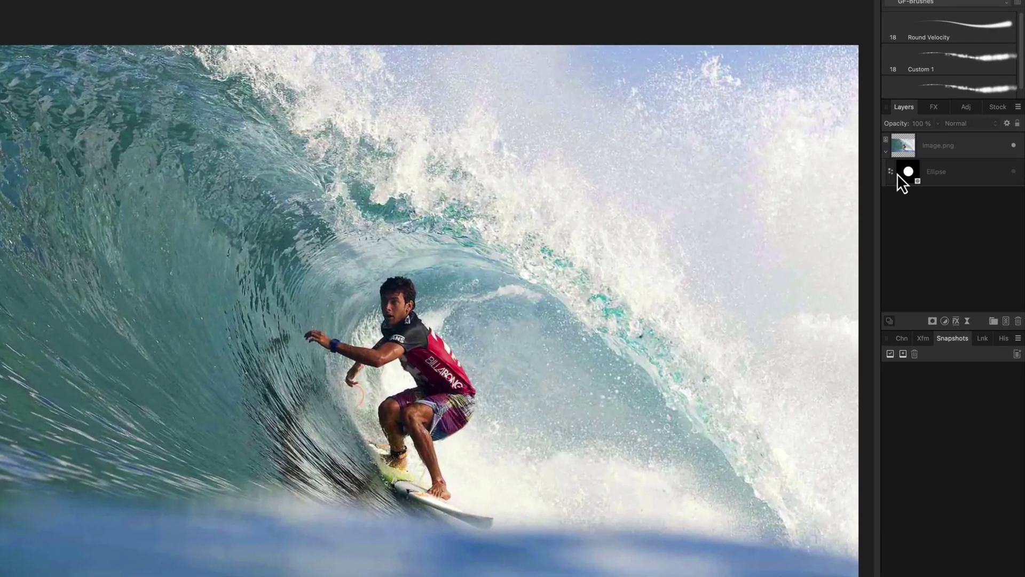
{"action": "left_click", "coordinate": [897, 175]}
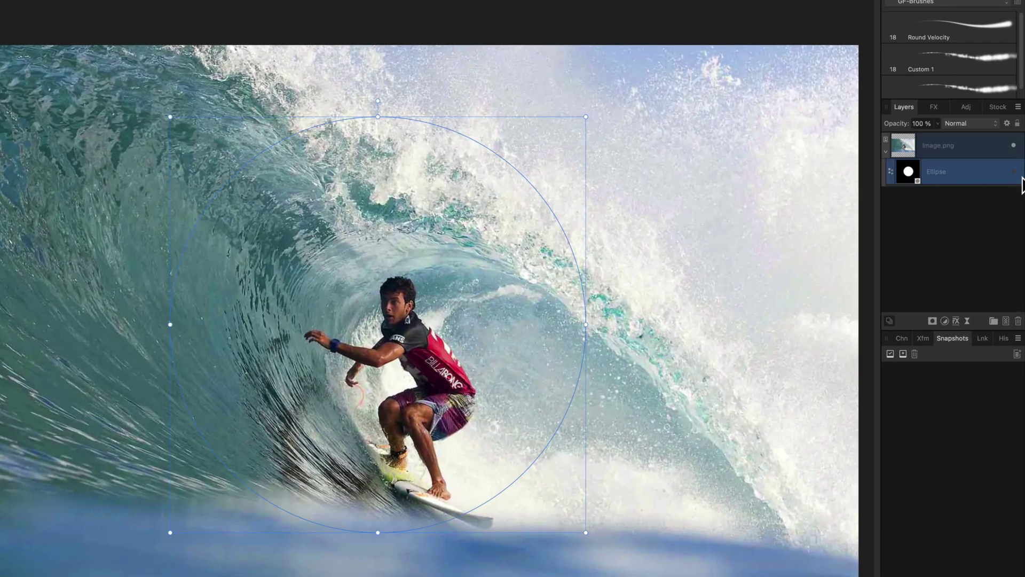
{"action": "left_click", "coordinate": [1013, 172]}
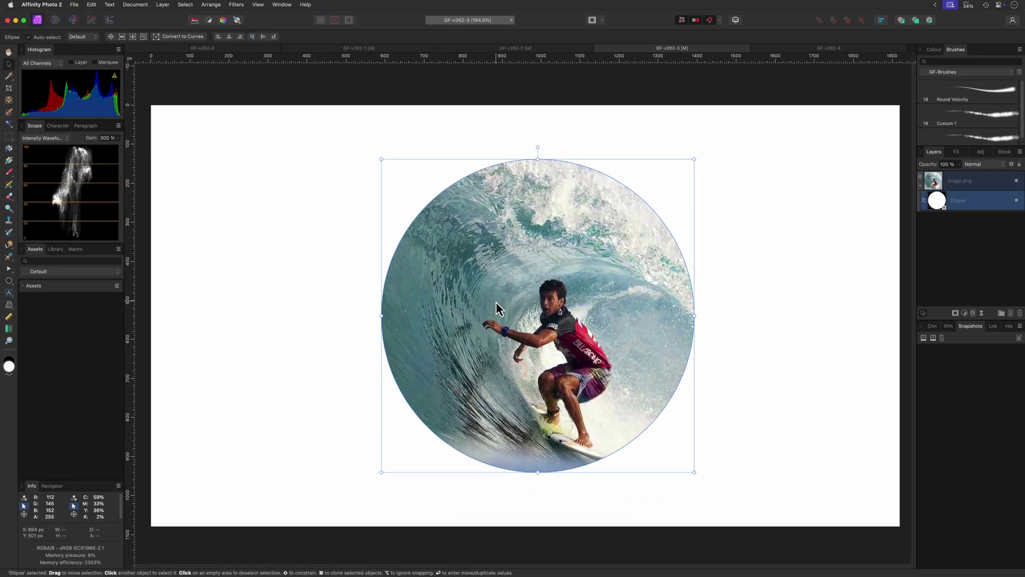
{"action": "left_click", "coordinate": [943, 184]}
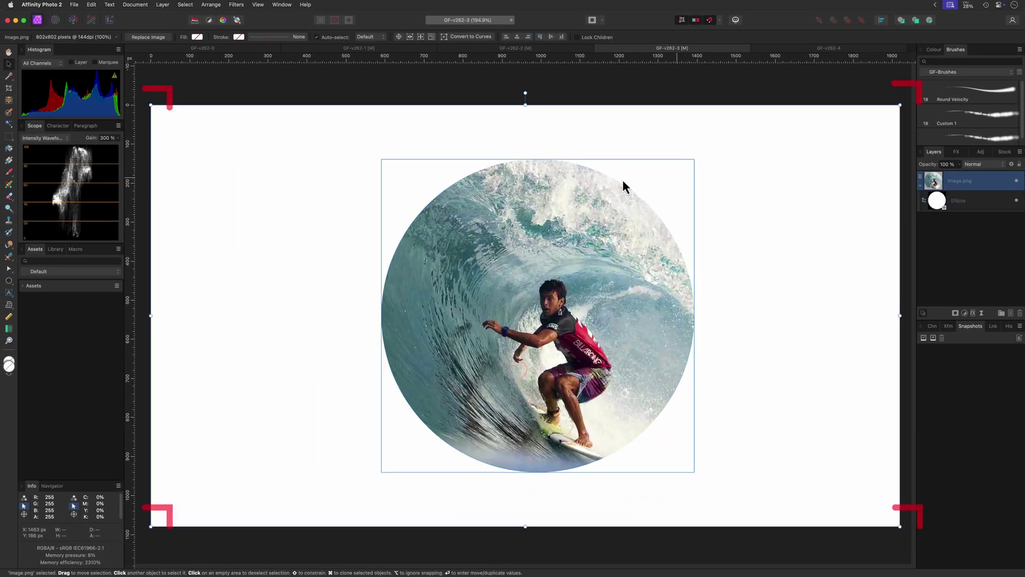
{"action": "left_click_drag", "start_coordinate": [596, 331], "coordinate": [558, 361]}
{"action": "key", "text": "super+z"}
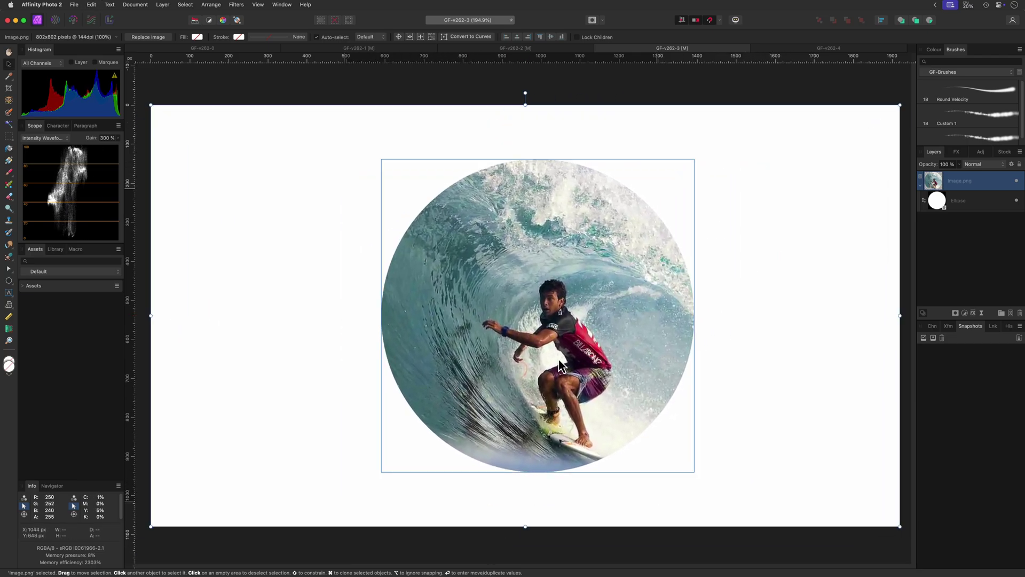
- Bring up the GF-v262-4 document and select the red circle overlapping the purple one
{"action": "left_click", "coordinate": [170, 47]}
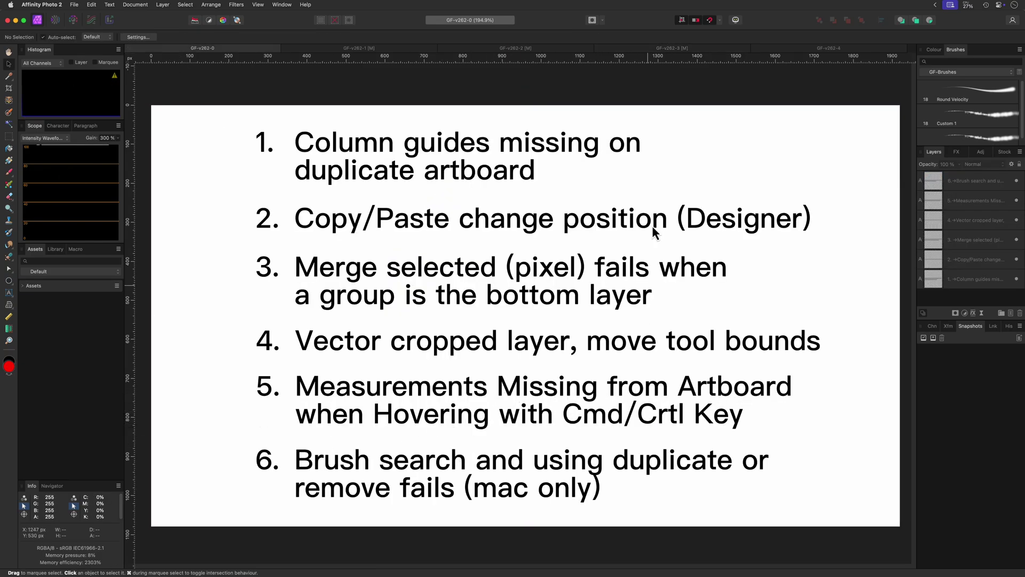
{"action": "left_click", "coordinate": [804, 50]}
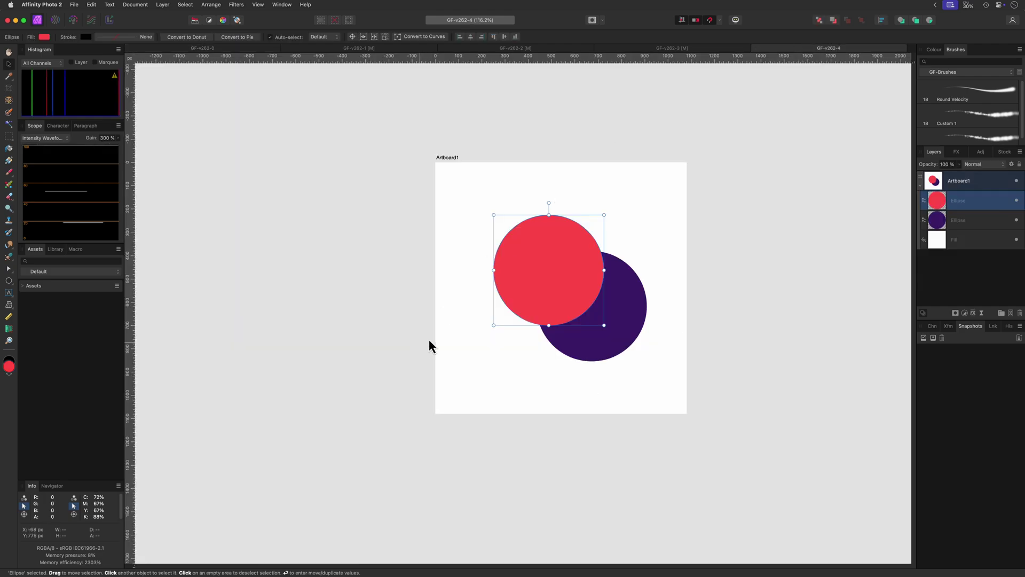
{"action": "left_click", "coordinate": [481, 268]}
{"action": "left_click", "coordinate": [527, 277]}
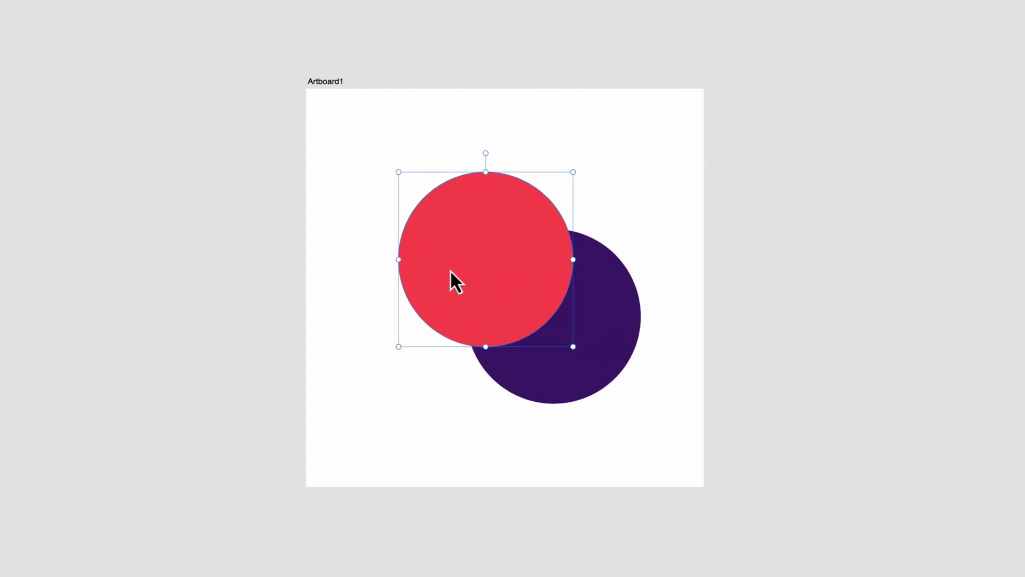
- Select the red and purple ellipses and create a new document from the clipboard
{"action": "left_click", "coordinate": [345, 261]}
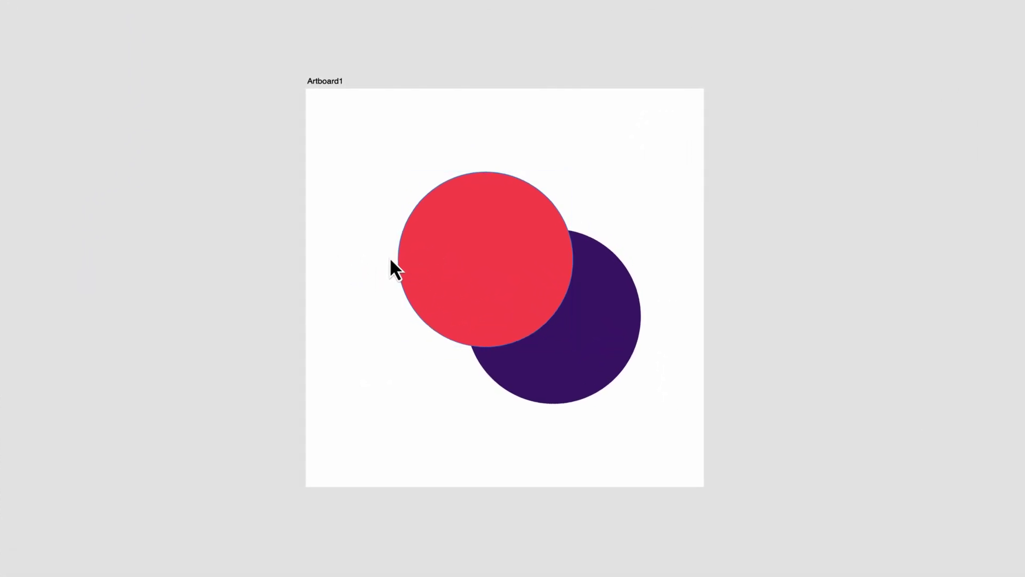
{"action": "left_click", "coordinate": [403, 267]}
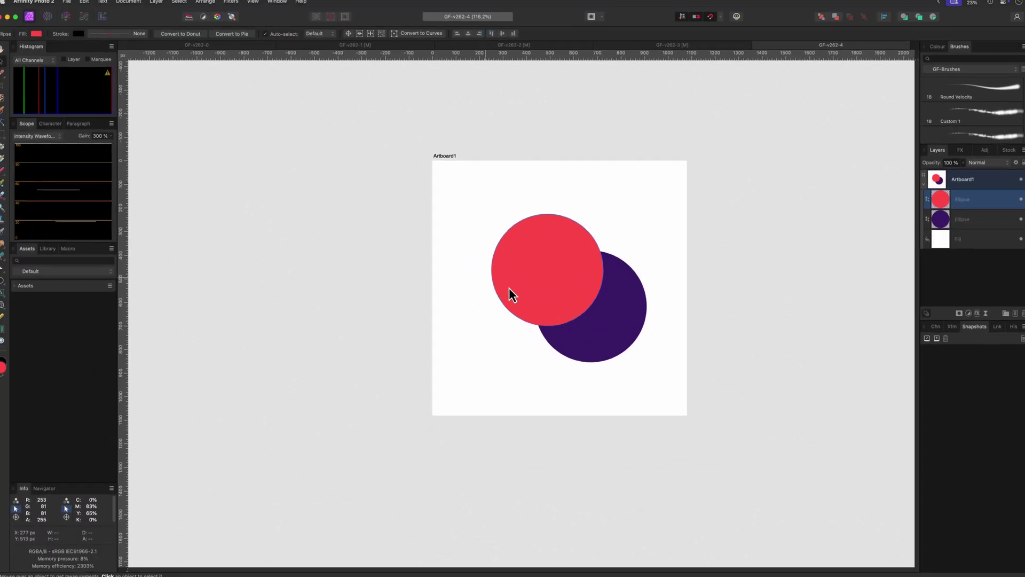
{"action": "left_click", "coordinate": [580, 360], "text": "shift"}
{"action": "key", "text": "super+alt+shift+n"}
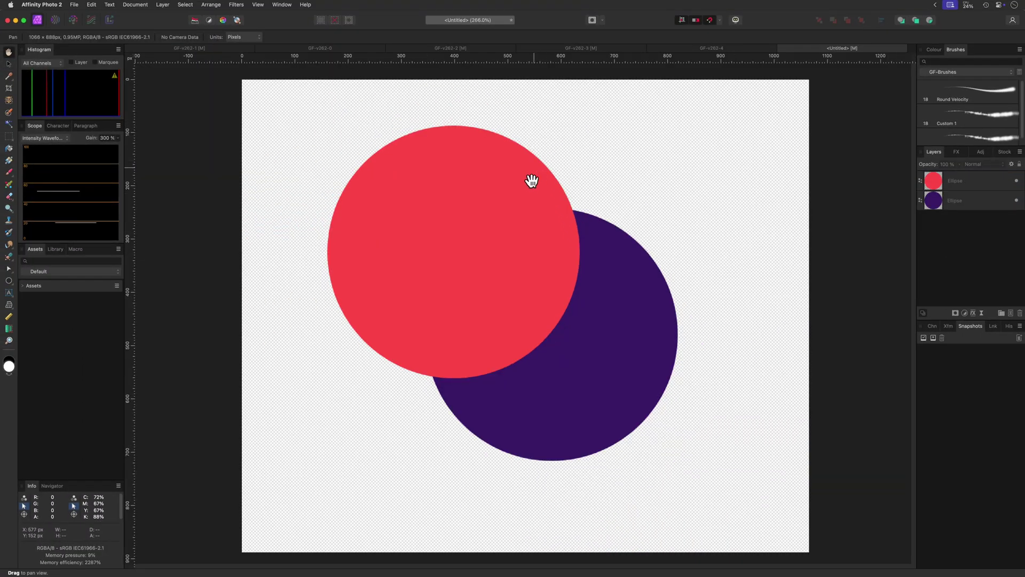
- With the Move Tool, select the ellipses and hold Alt to show their spacing distances
{"action": "key", "text": "v"}
{"action": "left_click", "coordinate": [494, 400]}
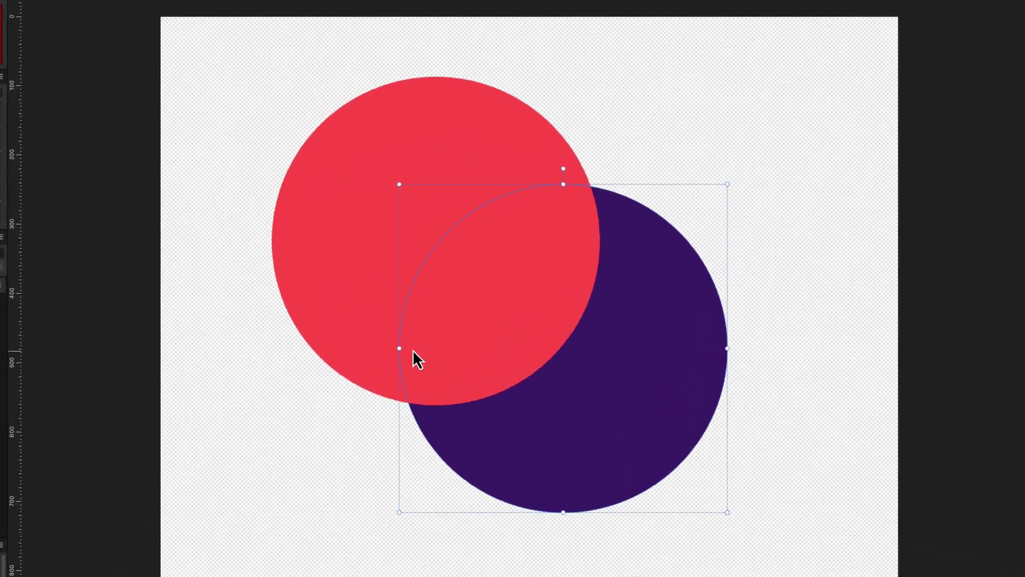
{"action": "key", "text": "alt"}
{"action": "mouse_move", "coordinate": [449, 370]}
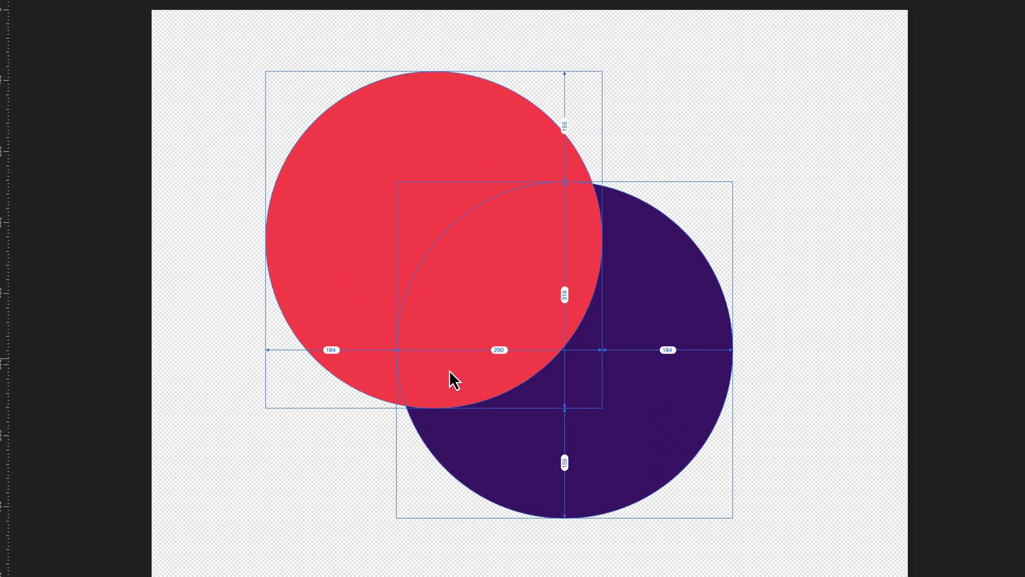
{"action": "left_click", "coordinate": [326, 272]}
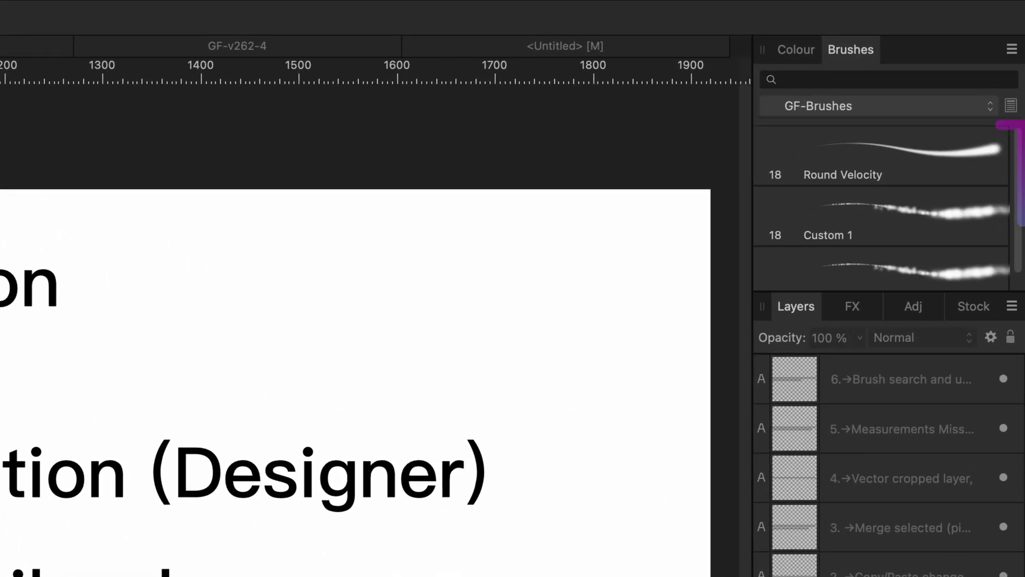
- Search brushes for 'custom', open the Custom 1 2 brush menu, dismiss it, and clear the search
{"action": "scroll", "coordinate": [833, 258], "scroll_direction": "down", "scroll_amount": 1}
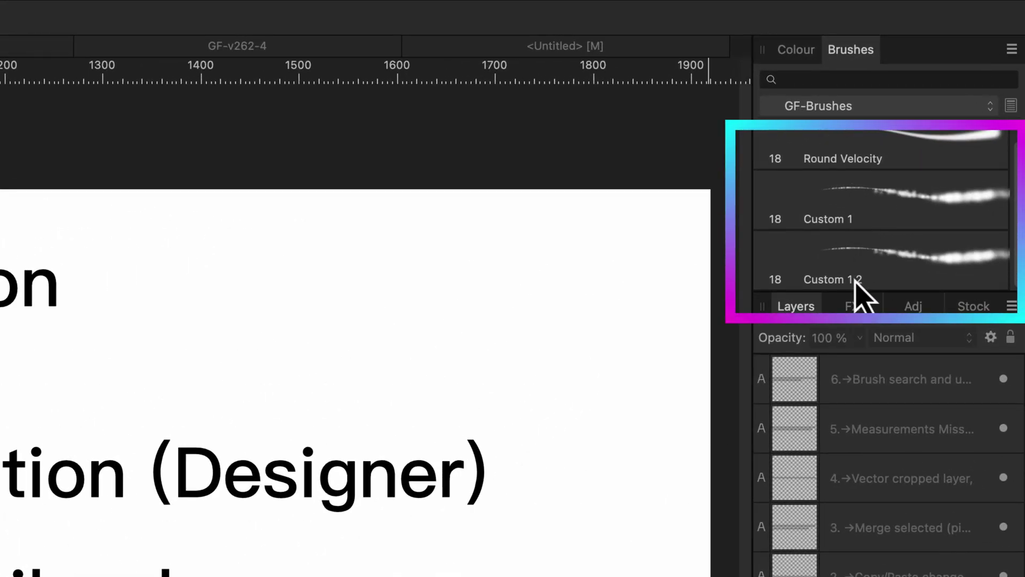
{"action": "left_click", "coordinate": [885, 81]}
{"action": "type", "text": "custom"}
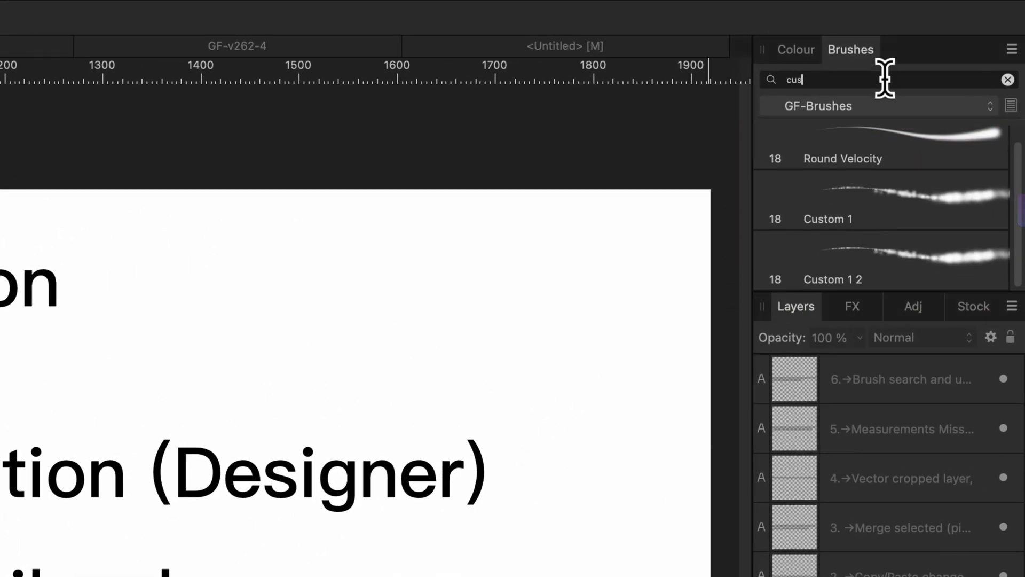
{"action": "right_click", "coordinate": [905, 214]}
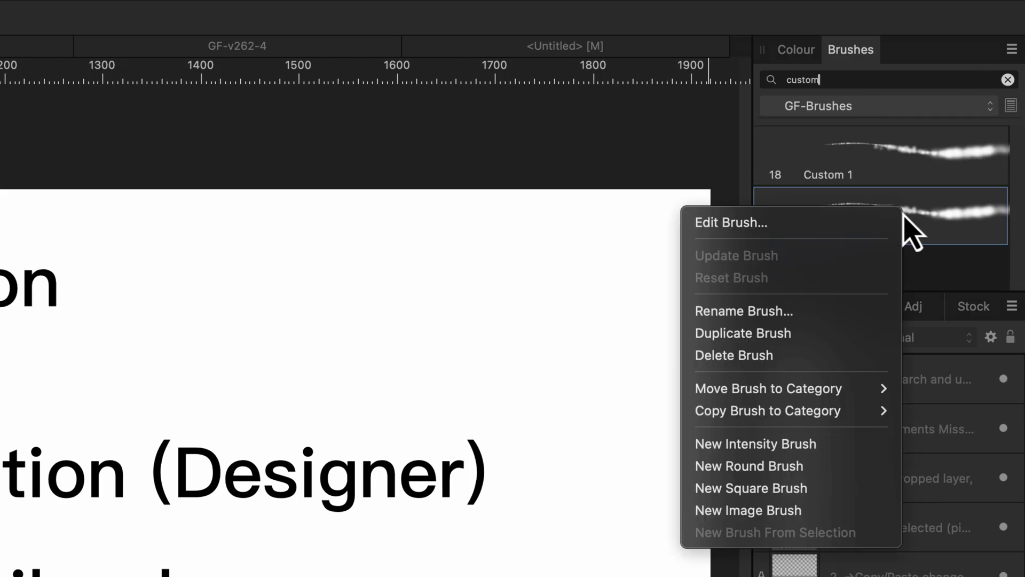
{"action": "key", "text": "Escape"}
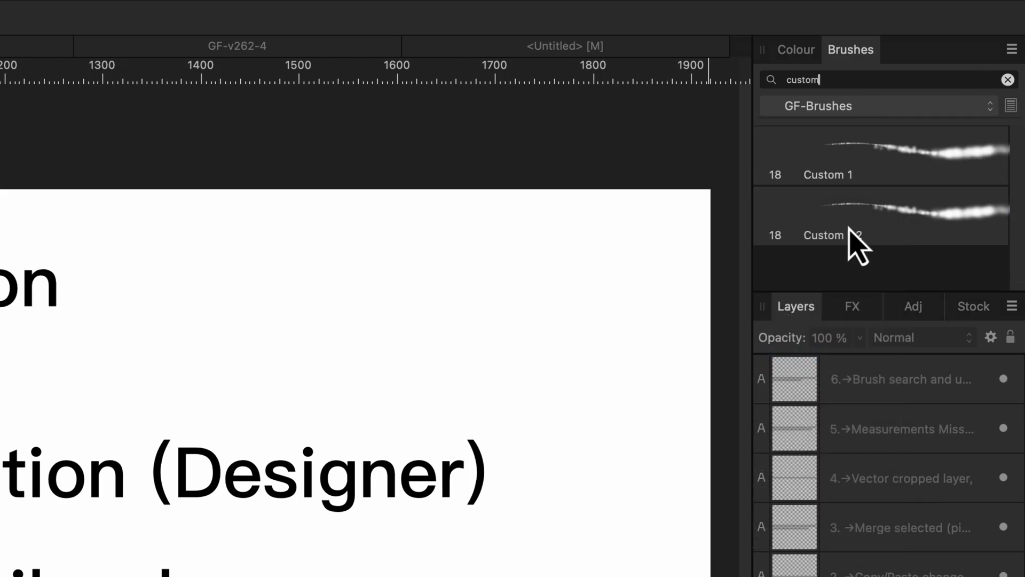
{"action": "left_click", "coordinate": [1007, 79]}
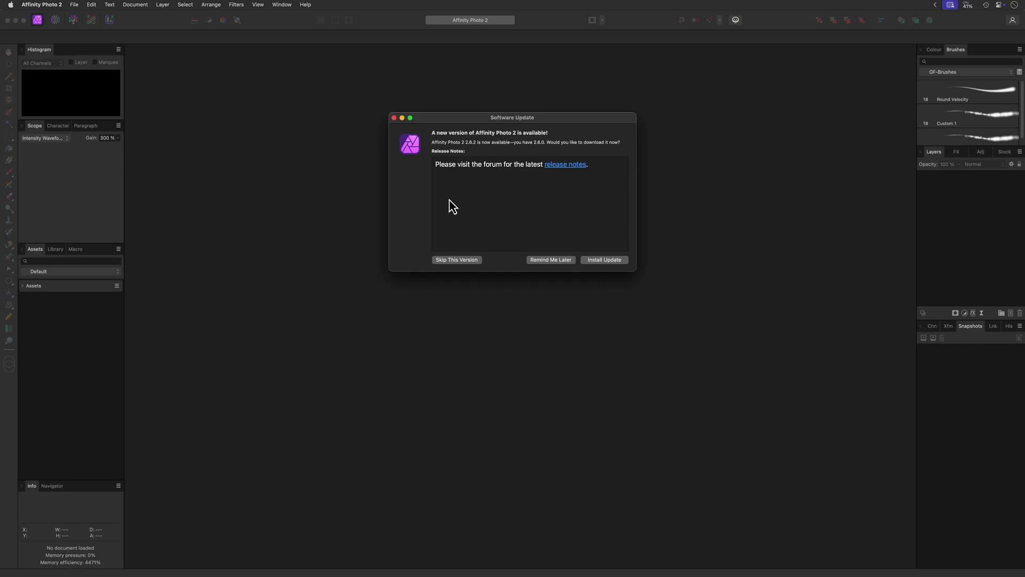
- Download the 2.6.2 update, then install it and relaunch Affinity Photo 2
{"action": "left_click", "coordinate": [618, 258]}
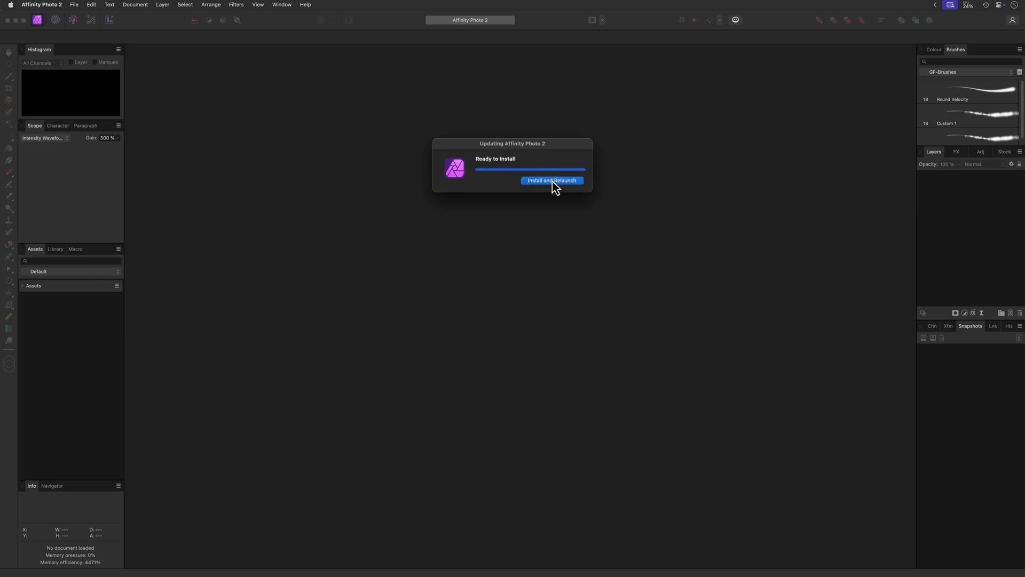
{"action": "left_click", "coordinate": [552, 181]}
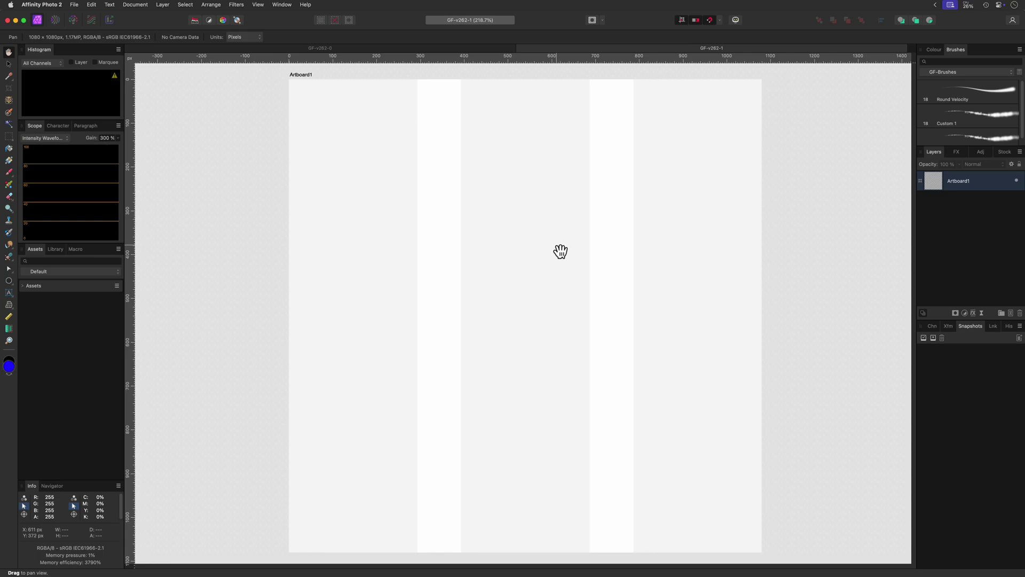
- Duplicate Artboard1 to its right with the Move Tool and reselect the original to check guides
{"action": "key", "text": "v"}
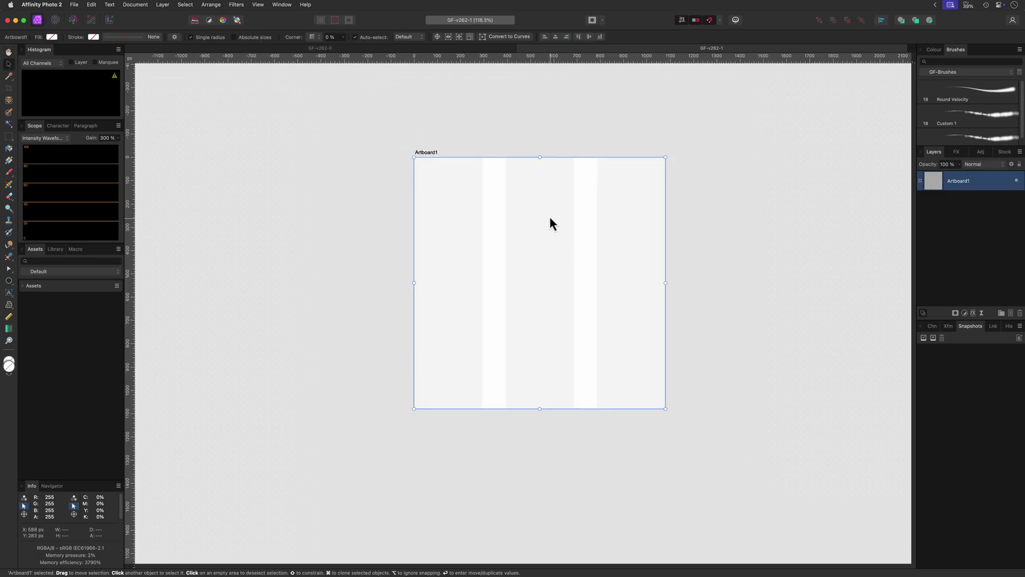
{"action": "key", "text": "super+j"}
{"action": "left_click_drag", "start_coordinate": [548, 212], "coordinate": [808, 209]}
{"action": "left_click", "coordinate": [538, 252]}
{"action": "scroll", "coordinate": [748, 238], "scroll_direction": "right", "scroll_amount": 8}
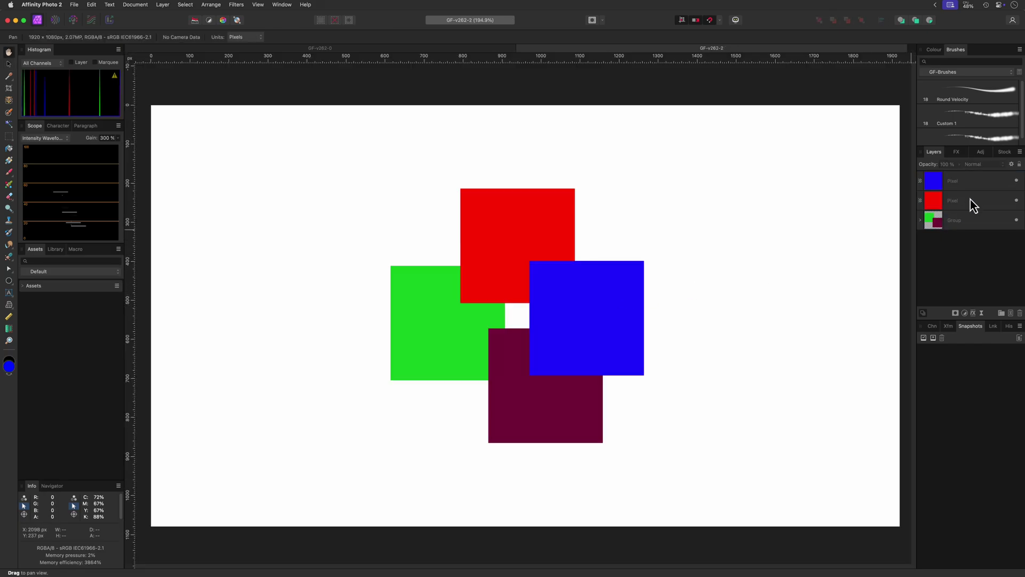
- Select the blue Pixel layer through the Group and dismiss the layer menu without merging
{"action": "left_click", "coordinate": [962, 183]}
{"action": "left_click", "coordinate": [961, 223], "text": "shift"}
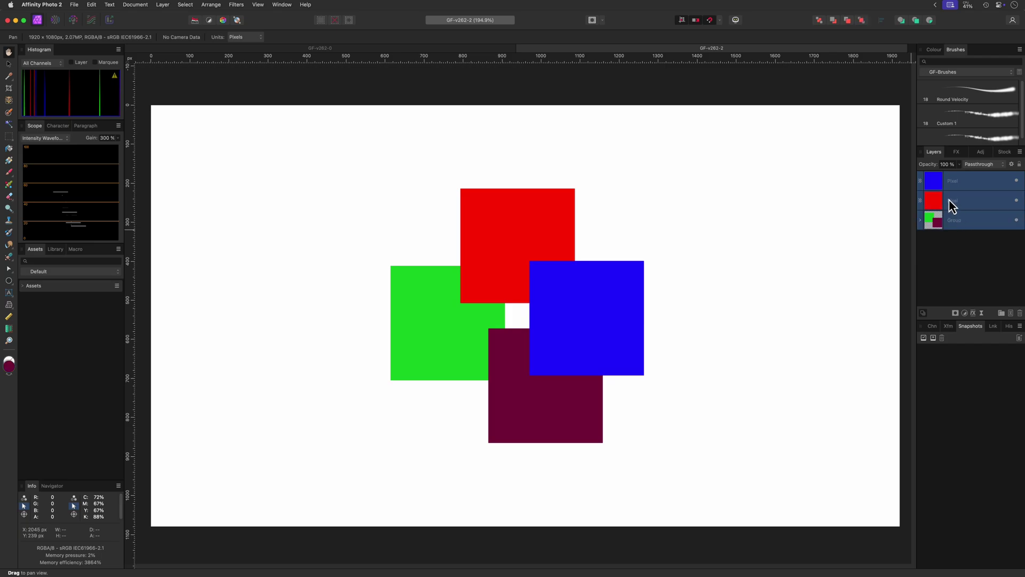
{"action": "right_click", "coordinate": [949, 184]}
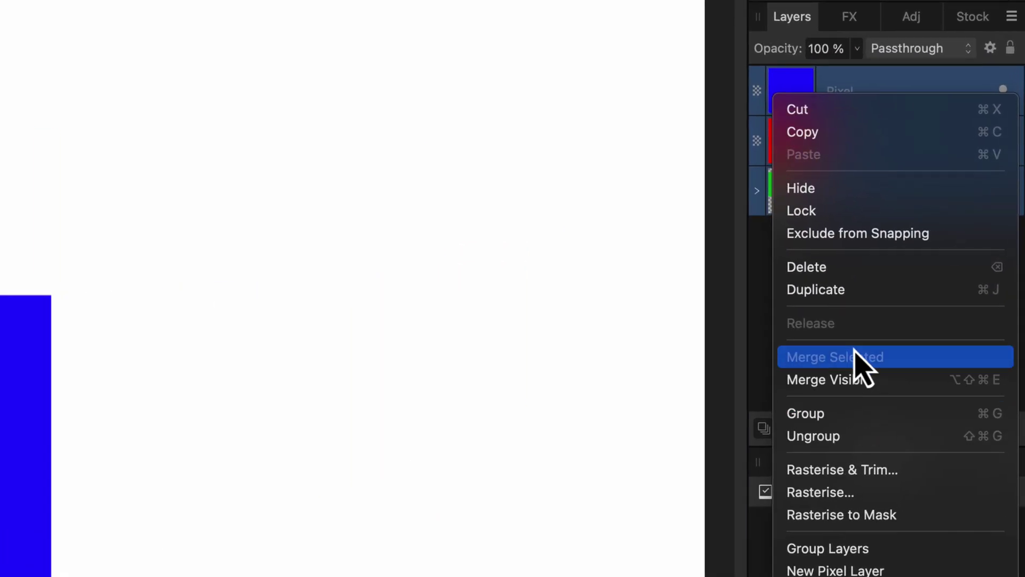
{"action": "key", "text": "Escape"}
- Reselect the blue and red Pixel layers plus the Group, retry the menu, then expand the Group
{"action": "left_click", "coordinate": [849, 145]}
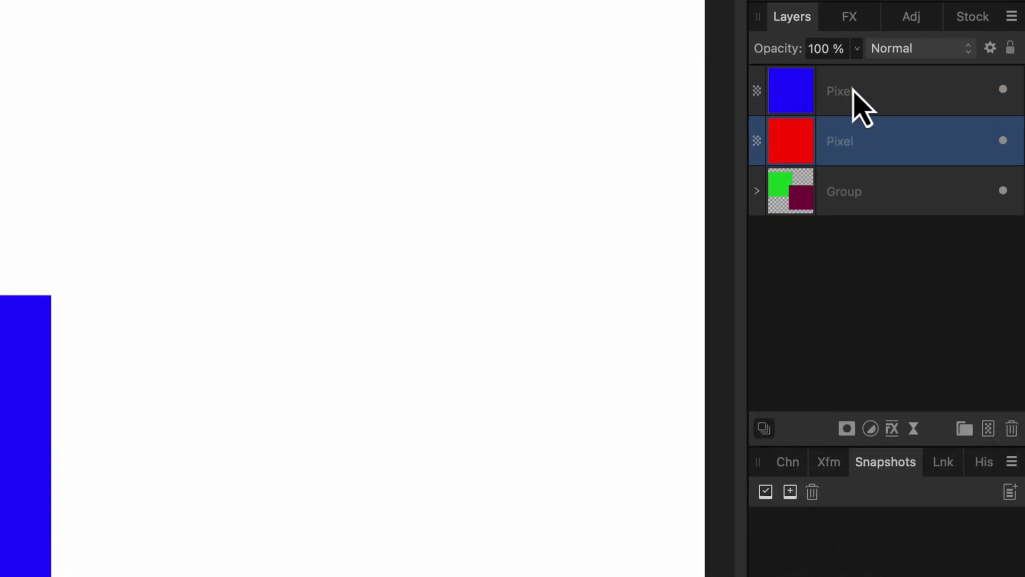
{"action": "left_click", "coordinate": [856, 92]}
{"action": "left_click", "coordinate": [861, 154], "text": "shift"}
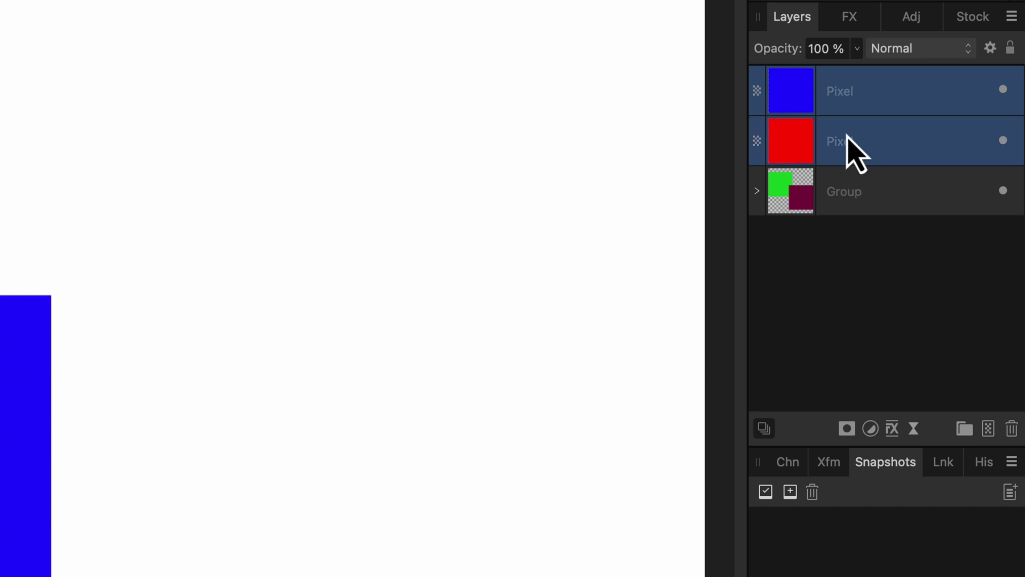
{"action": "left_click", "coordinate": [845, 195], "text": "shift"}
{"action": "right_click", "coordinate": [845, 195]}
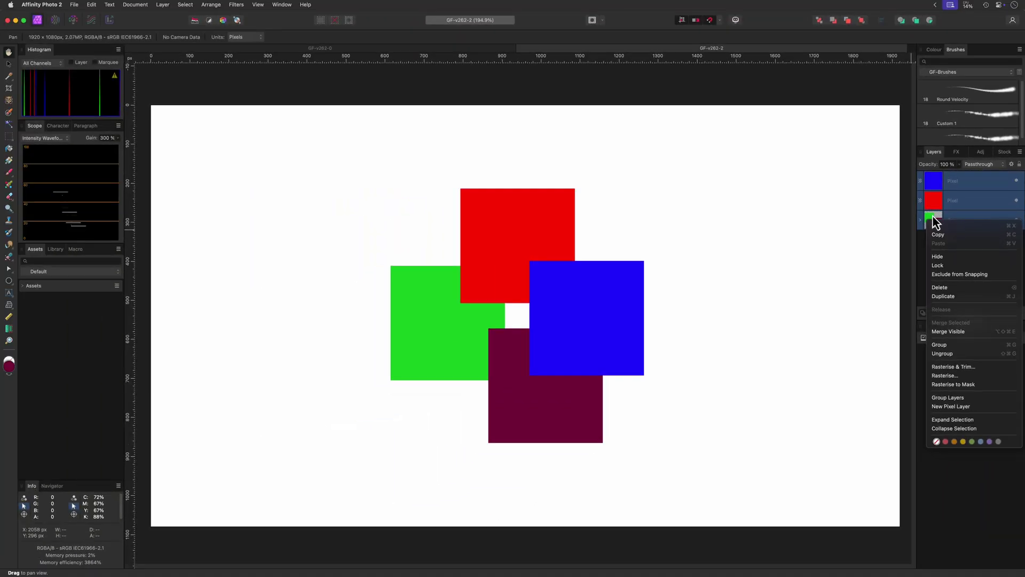
{"action": "left_click", "coordinate": [770, 192]}
{"action": "left_click", "coordinate": [921, 220]}
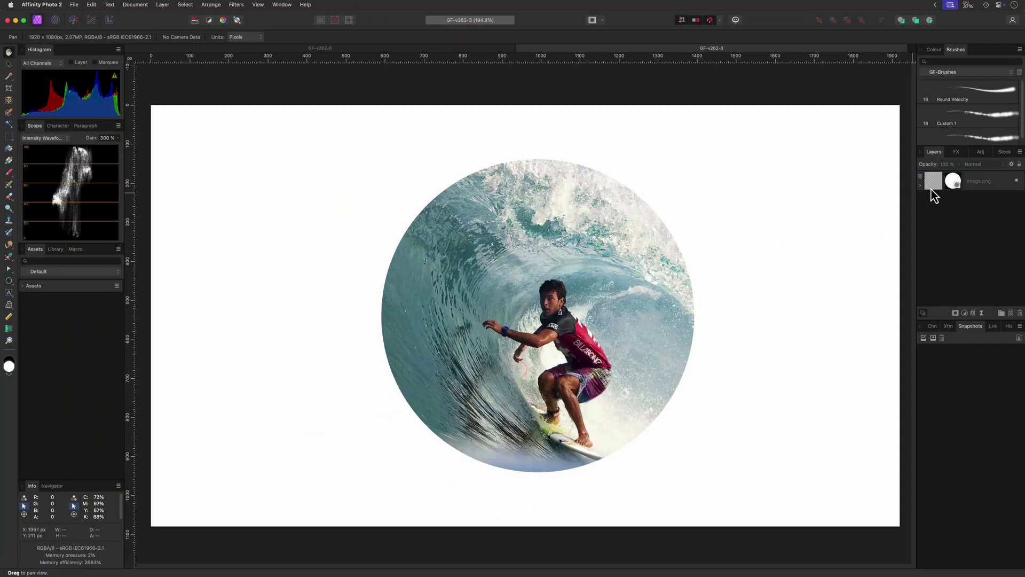
- Expand image.png, hide and reshow its Ellipse mask, and select the mask layer
{"action": "left_click", "coordinate": [921, 186]}
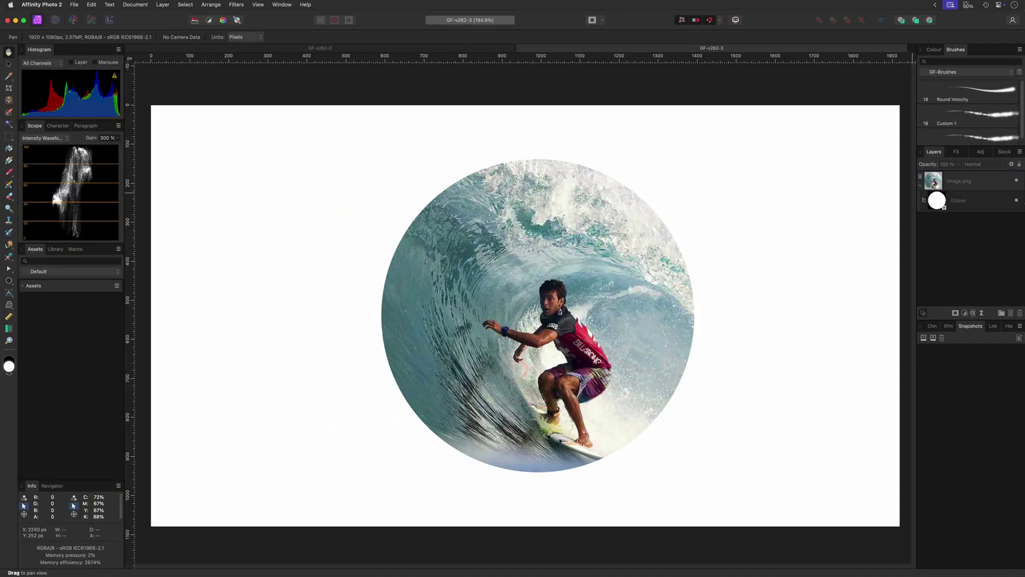
{"action": "left_click", "coordinate": [1016, 201]}
{"action": "left_click", "coordinate": [1016, 201]}
{"action": "left_click", "coordinate": [960, 202]}
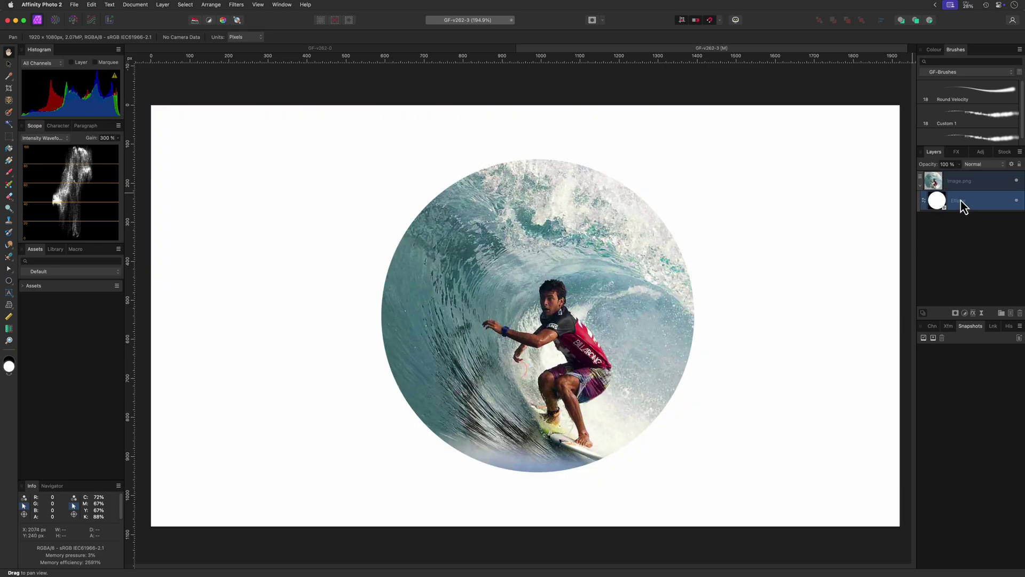
- With the Move tool, select image.png and drag the masked photo slightly left
{"action": "key", "text": "v"}
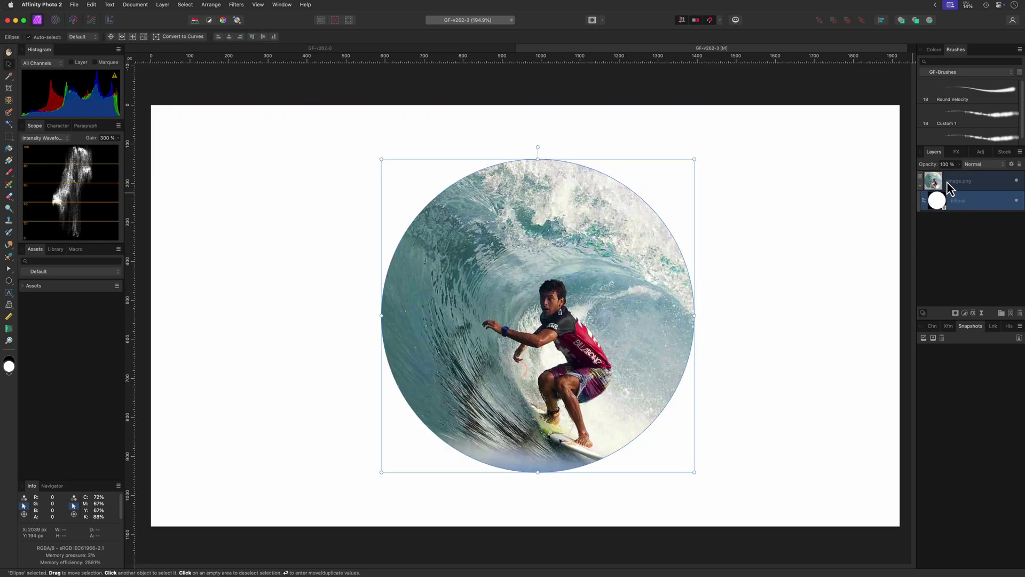
{"action": "left_click", "coordinate": [947, 182]}
{"action": "mouse_move", "coordinate": [465, 327]}
{"action": "left_mouse_down"}
{"action": "mouse_move", "coordinate": [383, 306]}
{"action": "mouse_move", "coordinate": [617, 326]}
{"action": "mouse_move", "coordinate": [320, 334]}
{"action": "mouse_move", "coordinate": [537, 331]}
{"action": "mouse_move", "coordinate": [437, 347]}
{"action": "mouse_move", "coordinate": [320, 313]}
{"action": "mouse_move", "coordinate": [240, 323]}
{"action": "mouse_move", "coordinate": [458, 327]}
{"action": "left_mouse_up"}
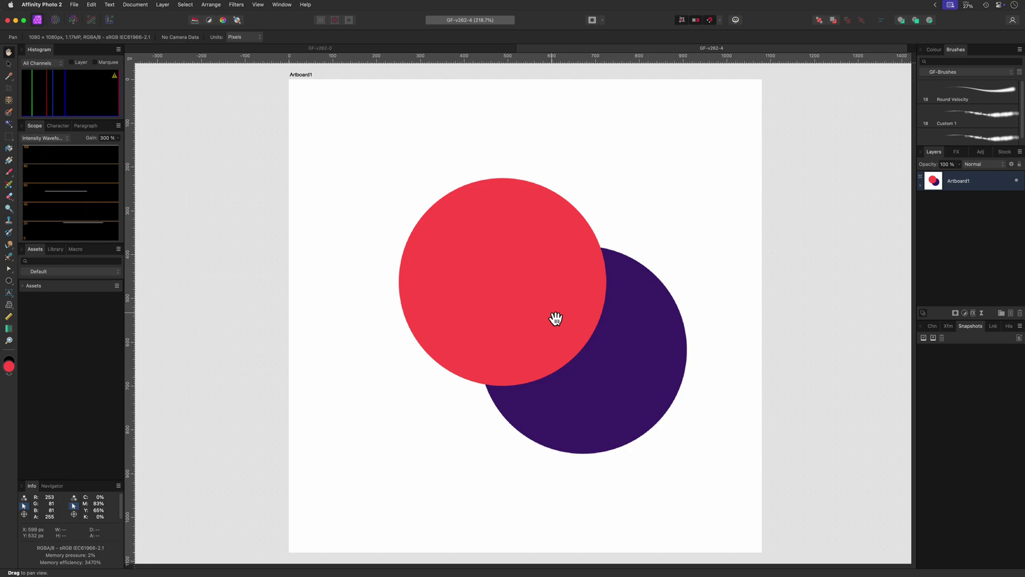
- Select the red ellipse with the Move tool and show its distances to the artboard edges
{"action": "key", "text": "v"}
{"action": "left_click", "coordinate": [550, 317]}
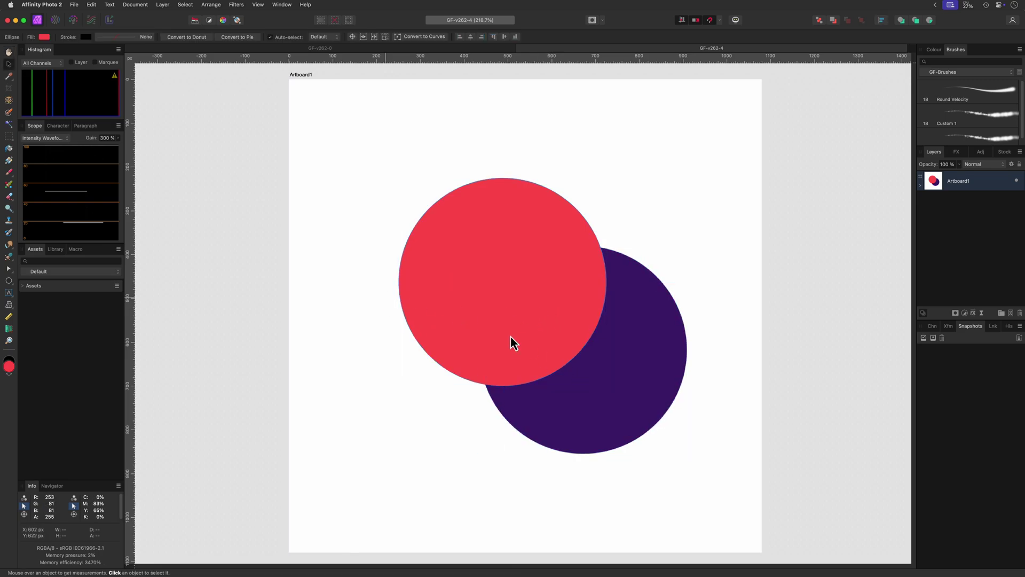
{"action": "key", "text": "alt"}
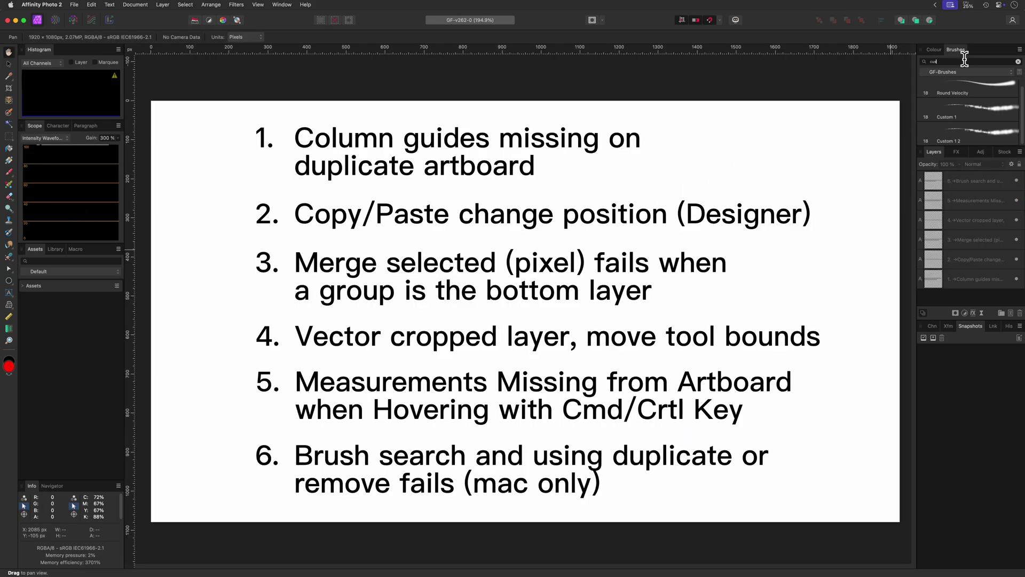
- Filter brushes by 'custom', delete the Custom 1 2 duplicate, and select Custom 1
{"action": "type", "text": "stom"}
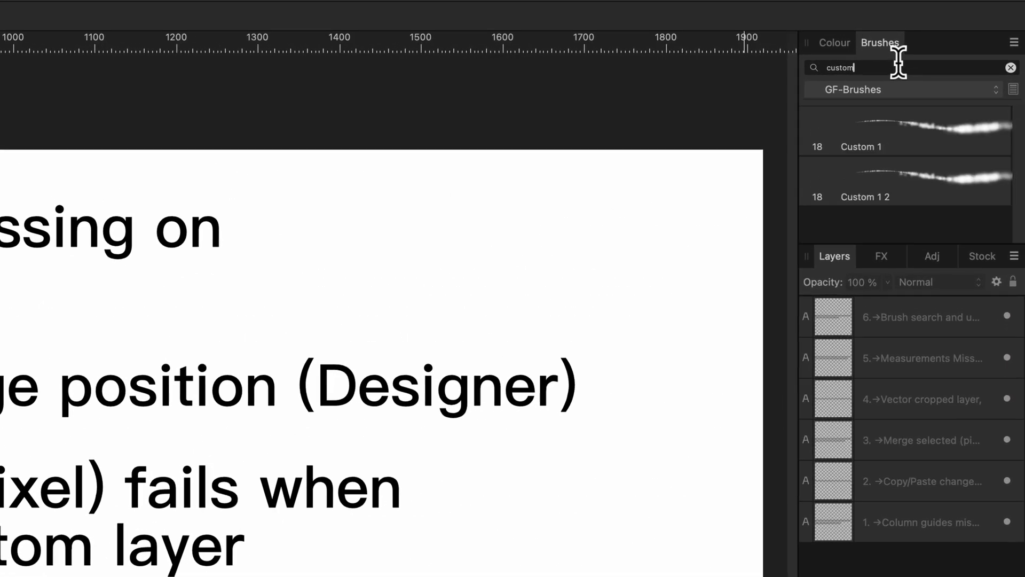
{"action": "right_click", "coordinate": [914, 186]}
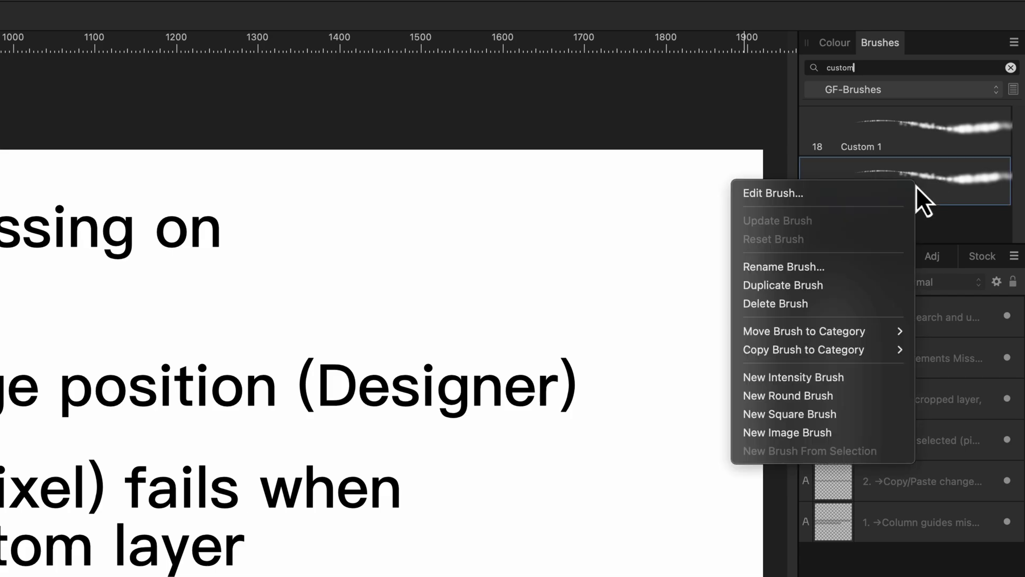
{"action": "left_click", "coordinate": [828, 302]}
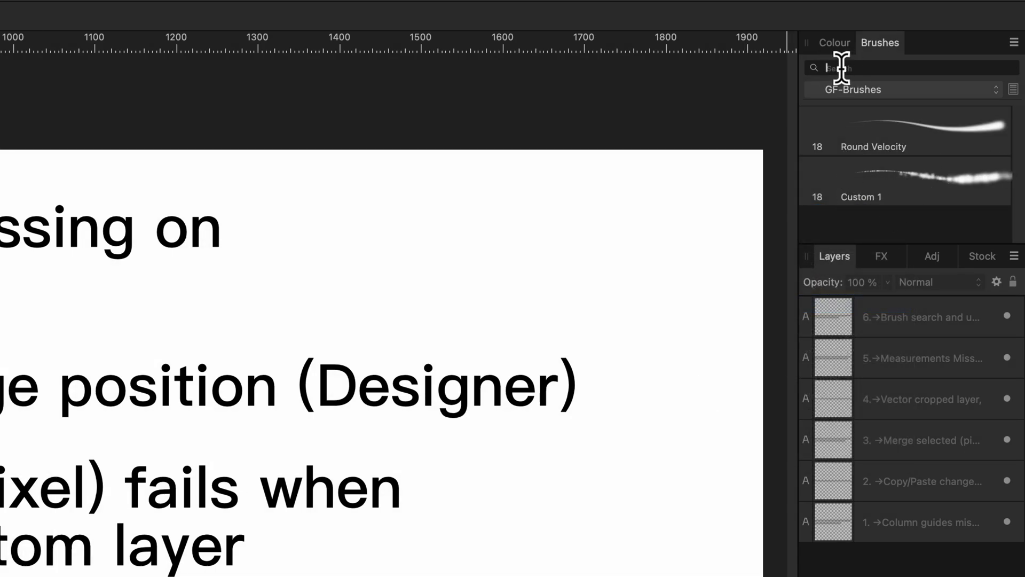
{"action": "left_click", "coordinate": [850, 177]}
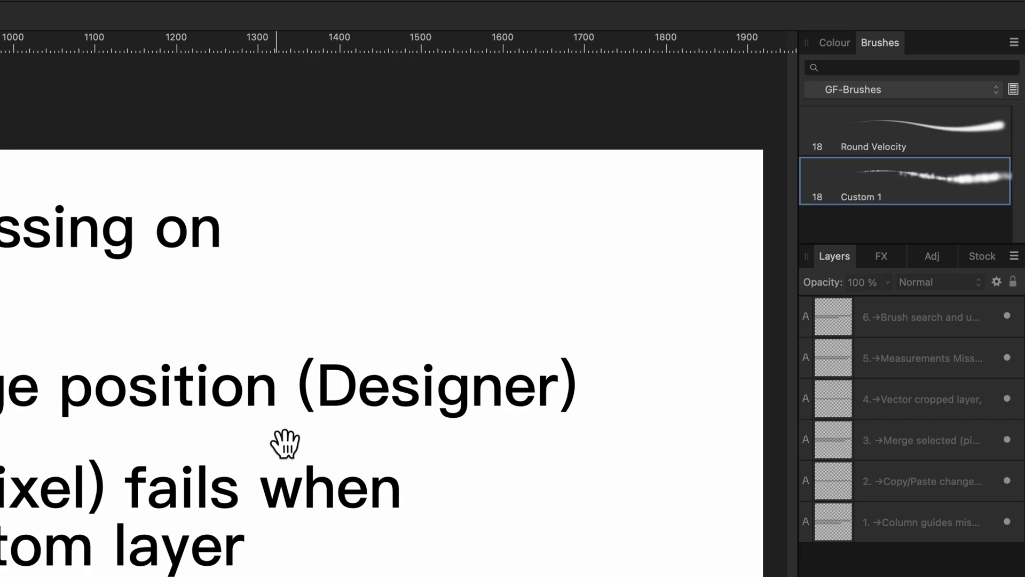